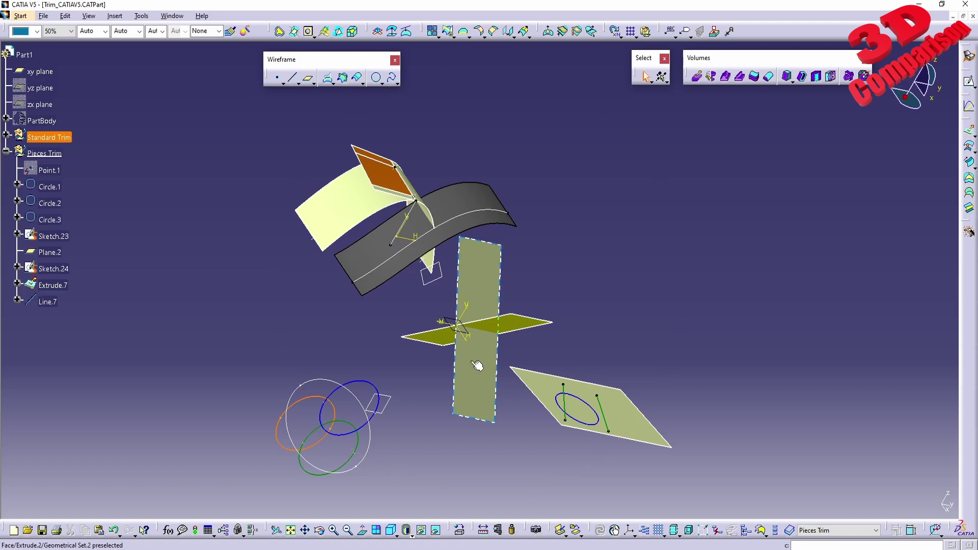
click(449, 35)
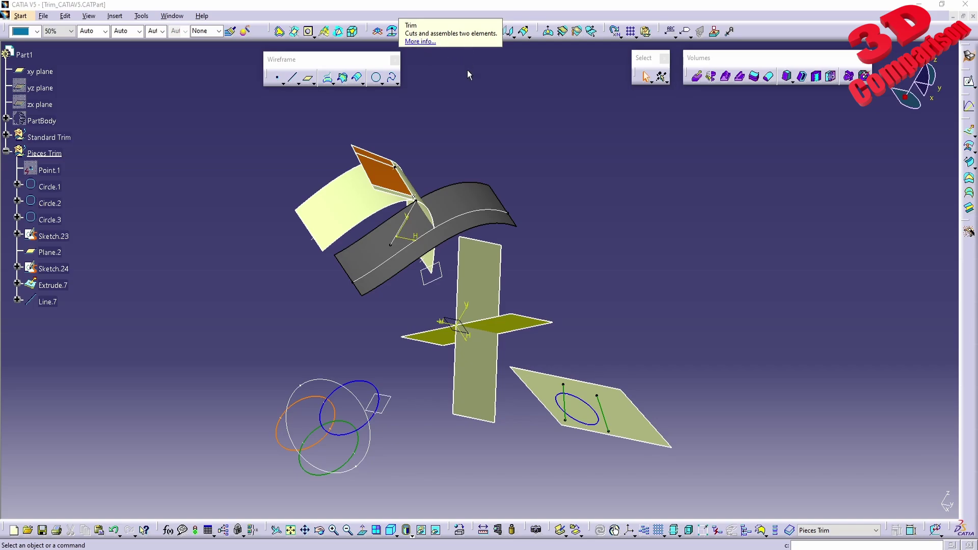
click(452, 36)
click(462, 52)
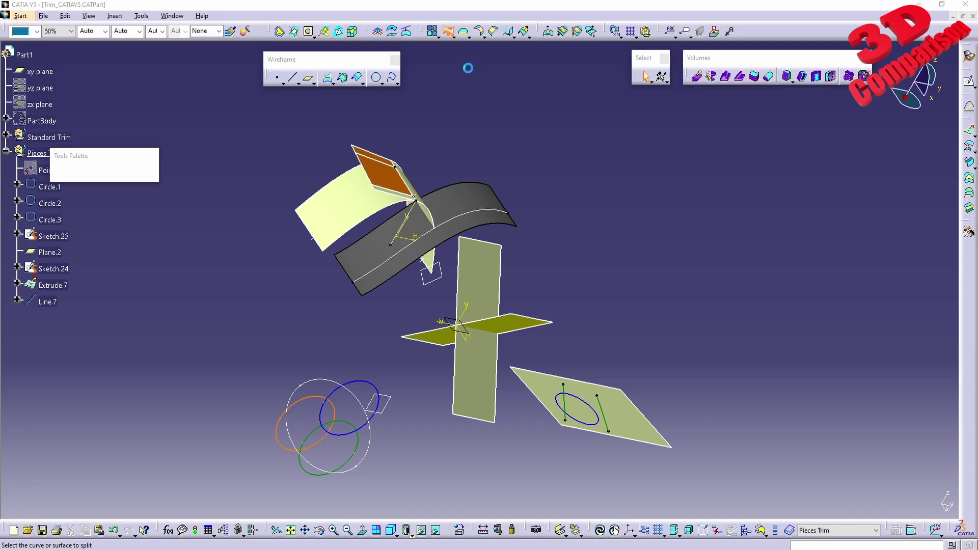
click(796, 313)
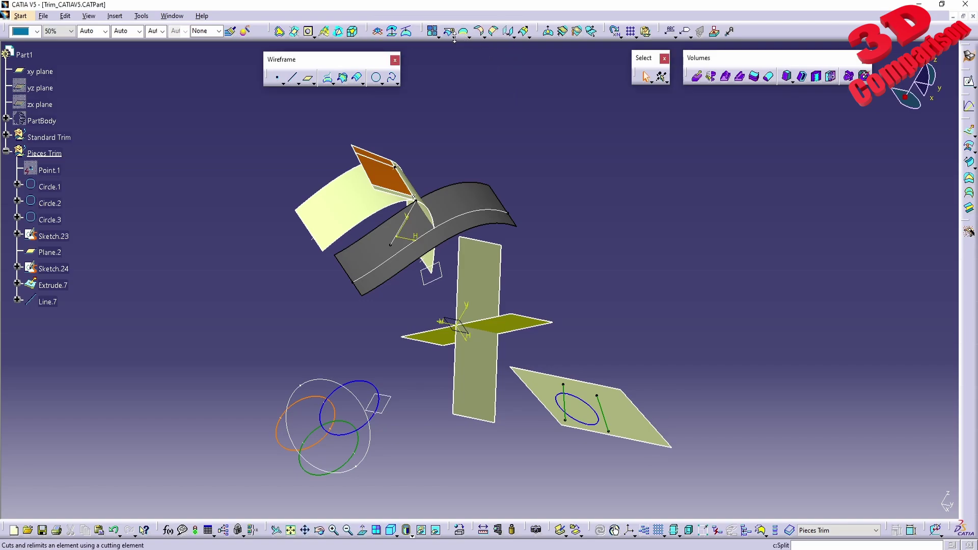
click(466, 36)
click(465, 66)
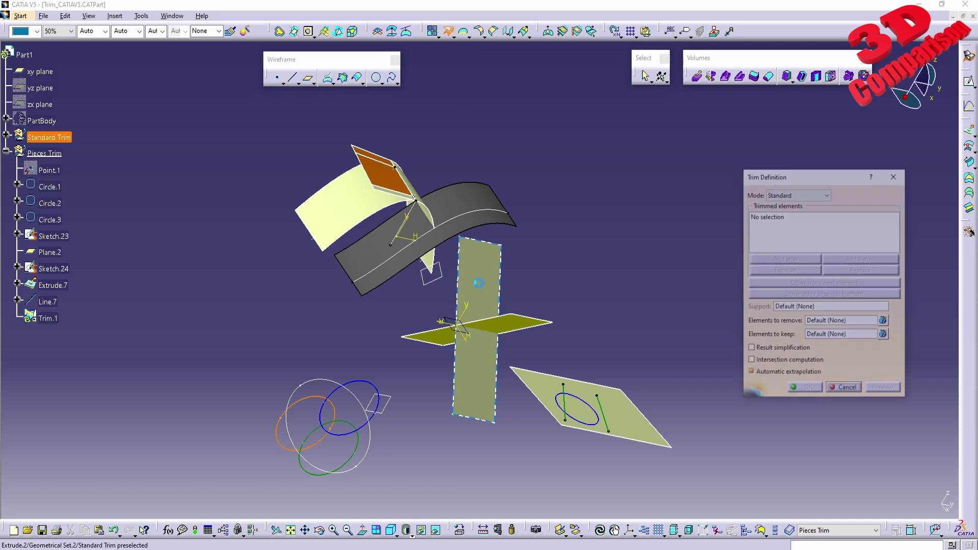
drag(787, 181, 679, 203)
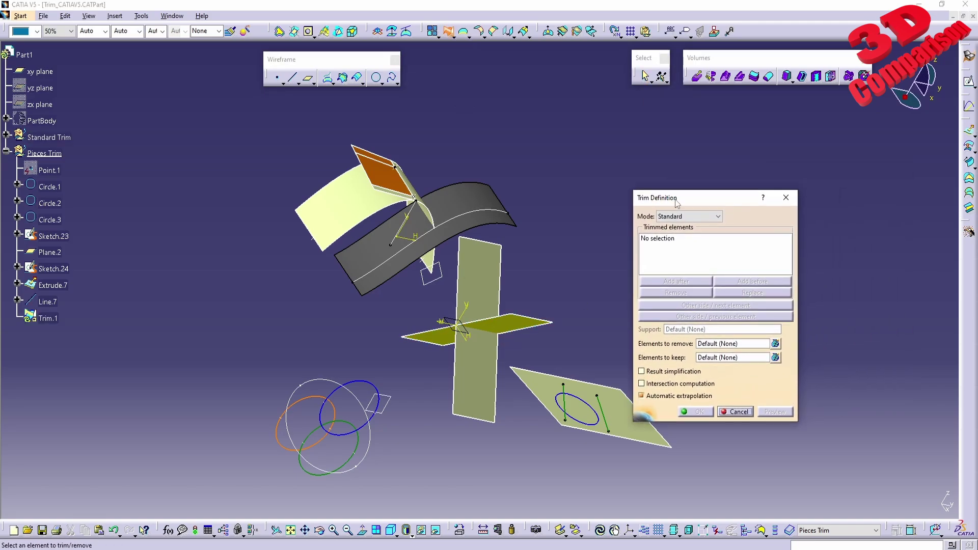
click(678, 216)
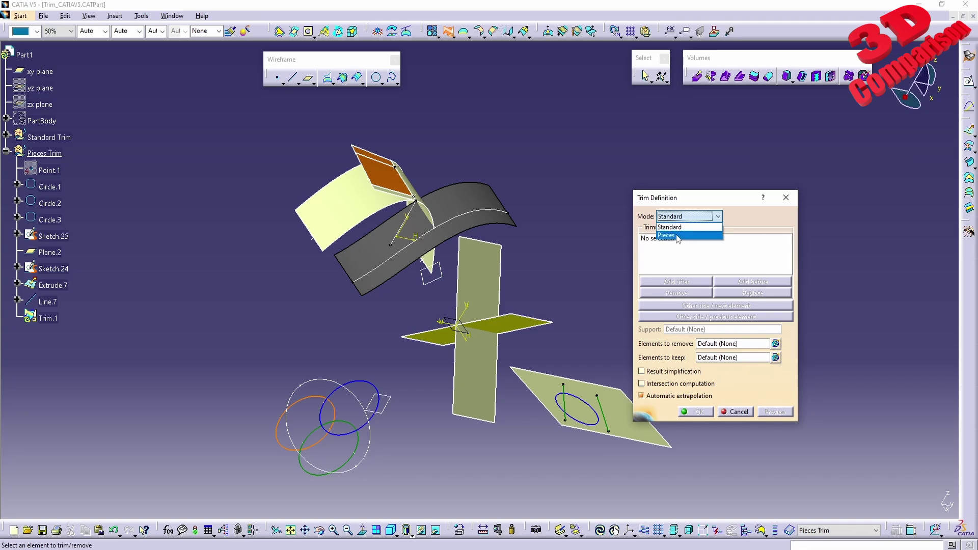
click(673, 228)
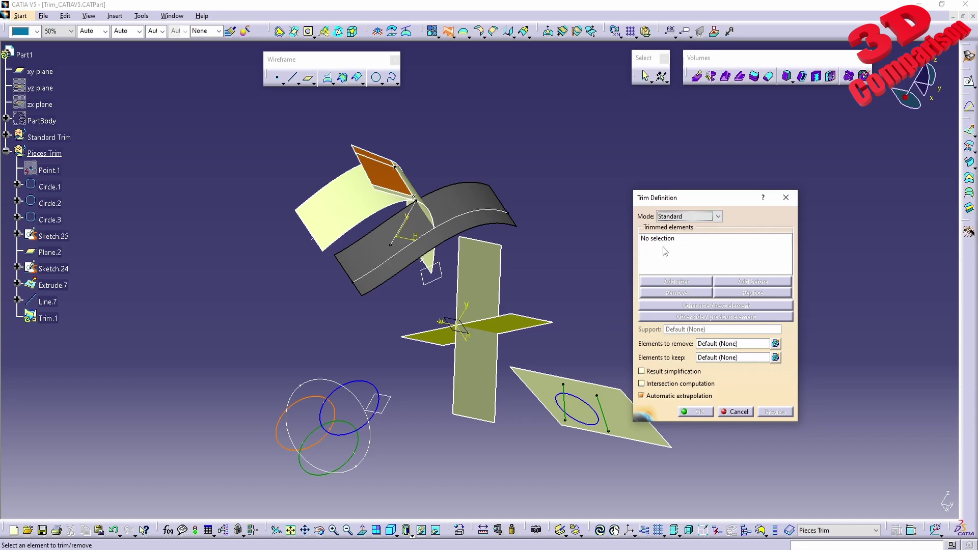
click(786, 197)
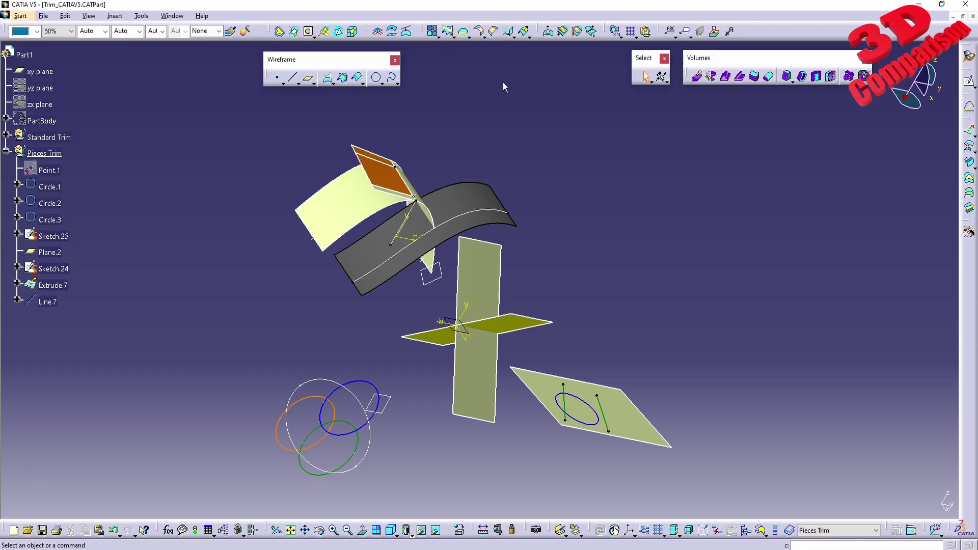
Set up a Standard trim between the vertical surface Extrude.2 and the horizontal surface Extrude.3.
click(450, 35)
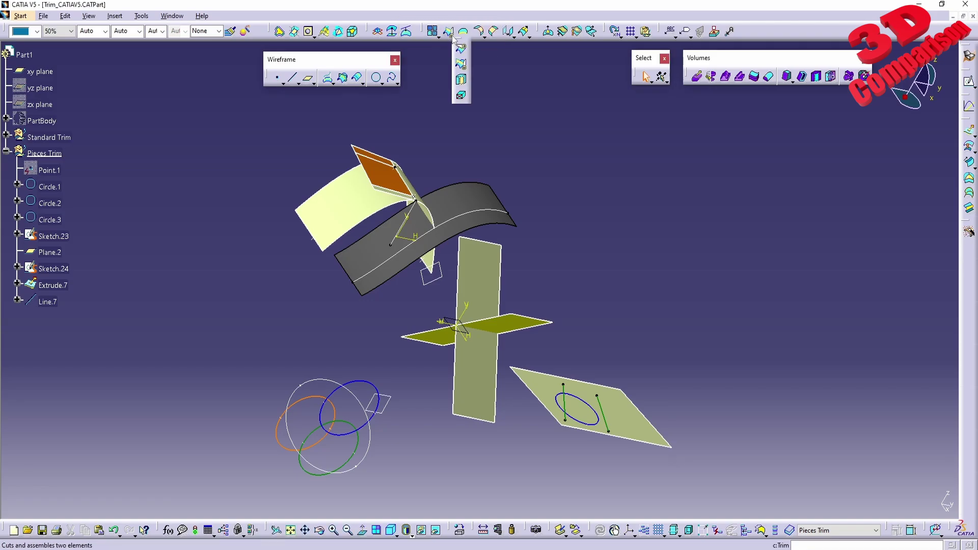
click(462, 67)
middle_drag(582, 302, 525, 333)
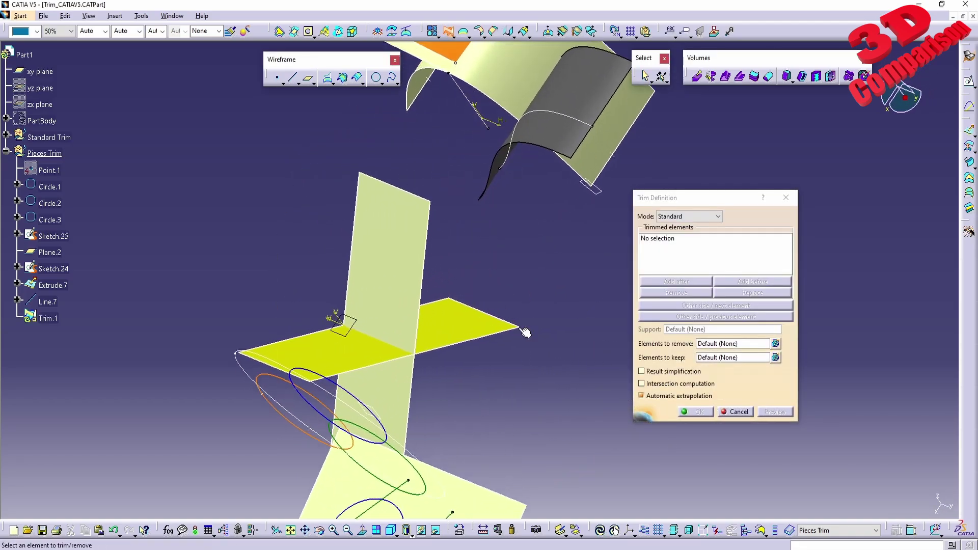
click(405, 261)
click(444, 322)
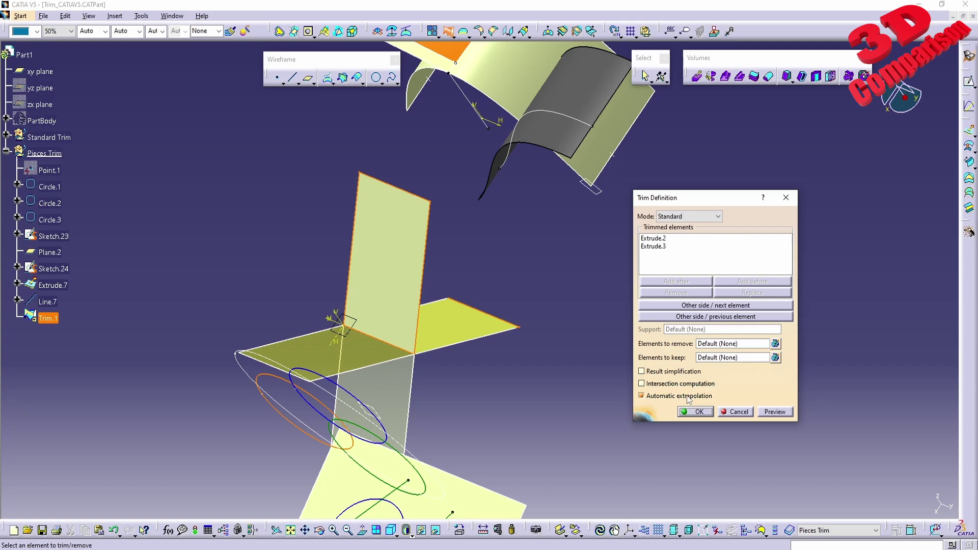
Cycle through the kept sides of both surfaces and create the trim with the upper vertical and right horizontal portions kept.
click(706, 307)
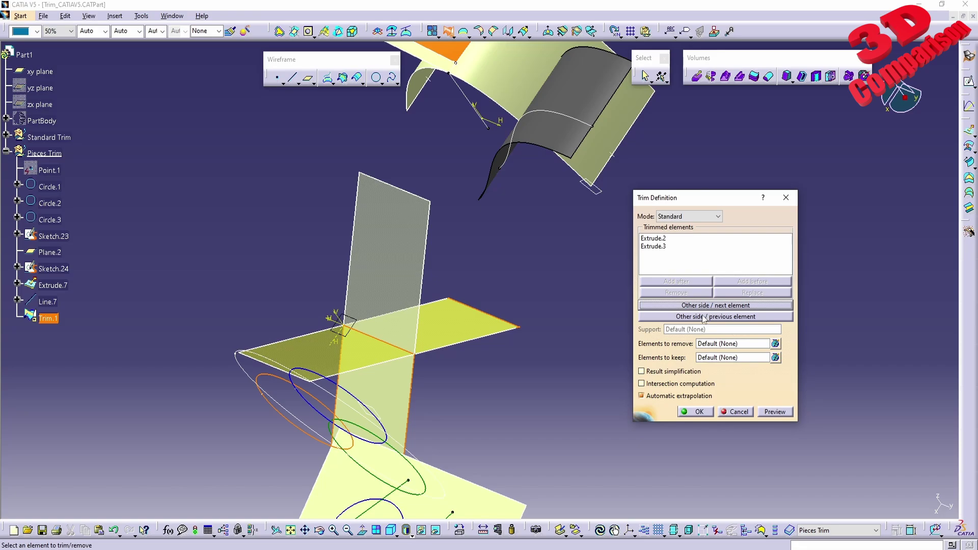
click(707, 309)
click(708, 306)
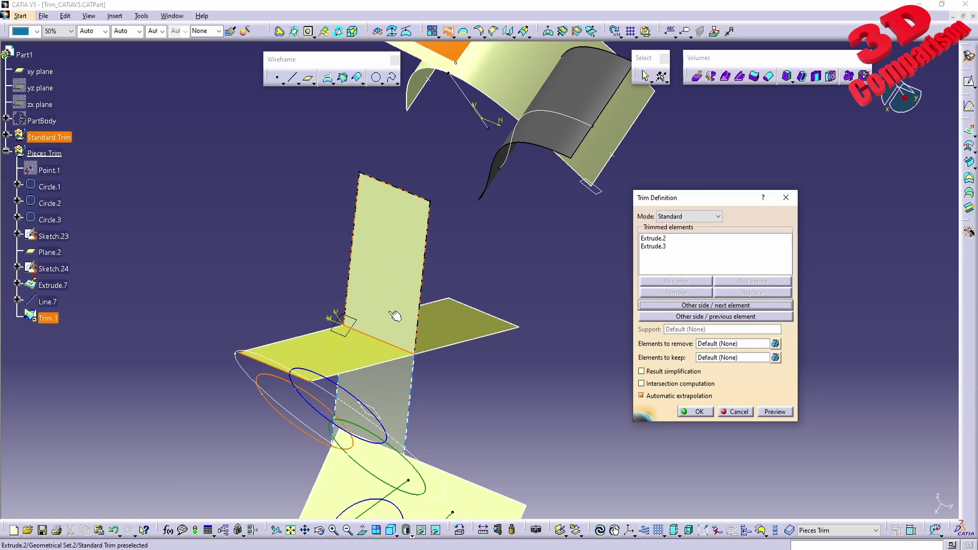
click(676, 306)
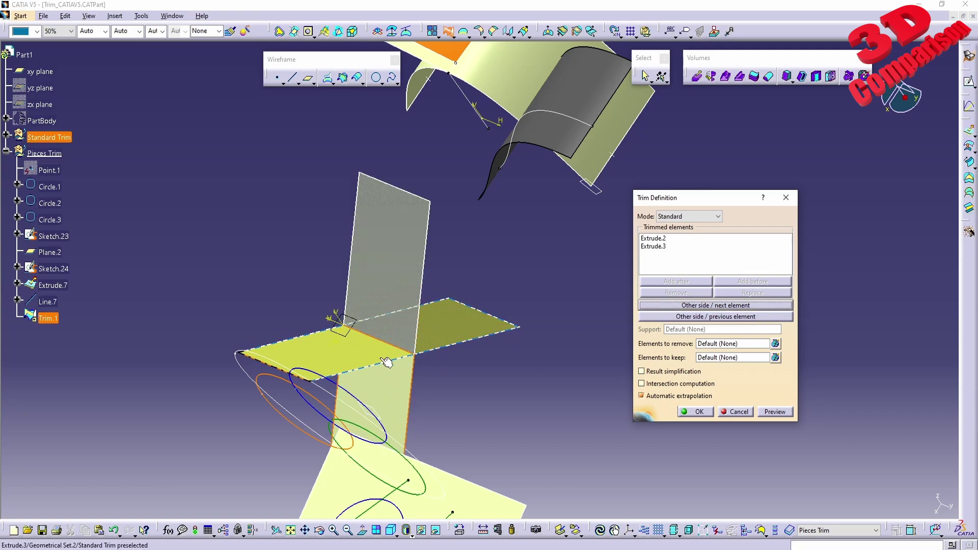
click(708, 306)
click(700, 317)
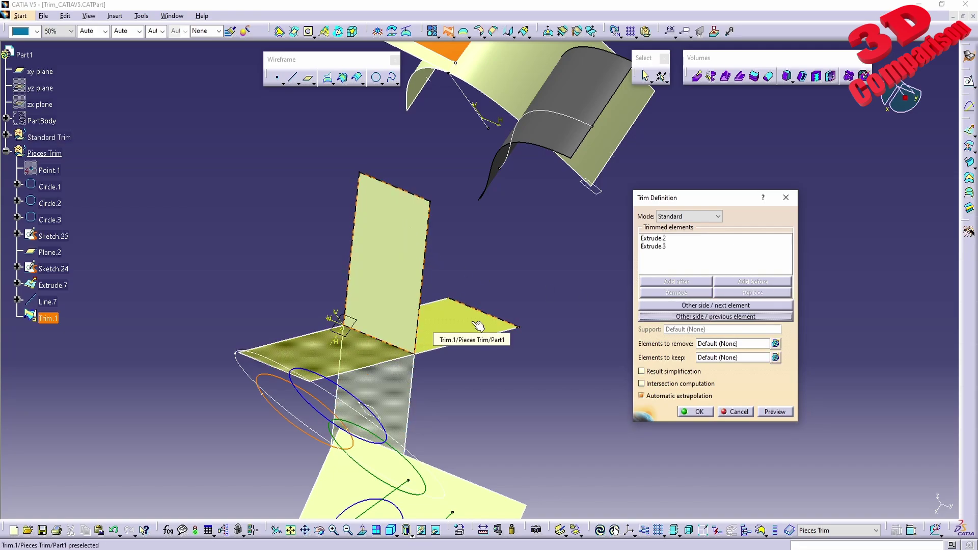
click(699, 412)
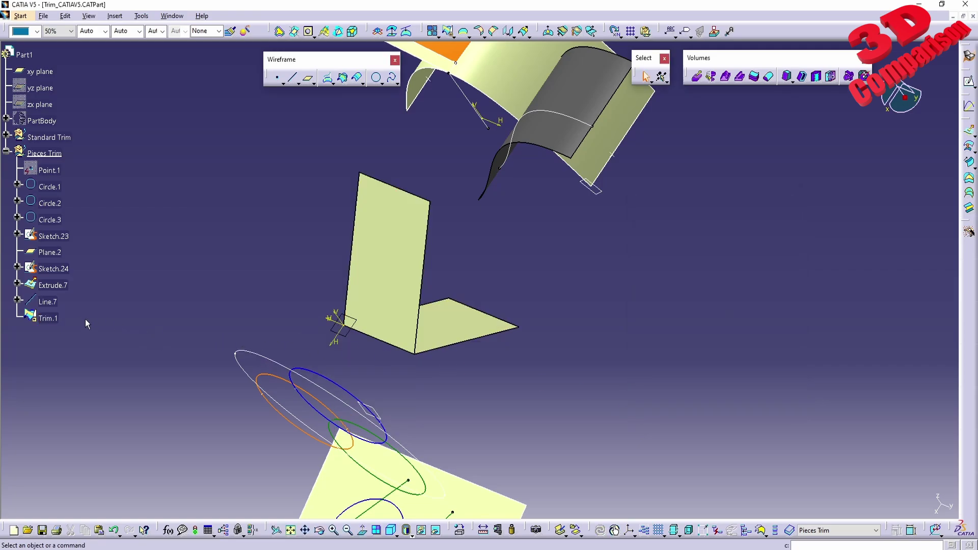
Delete the trim feature made from the two crossing planar surfaces.
click(48, 319)
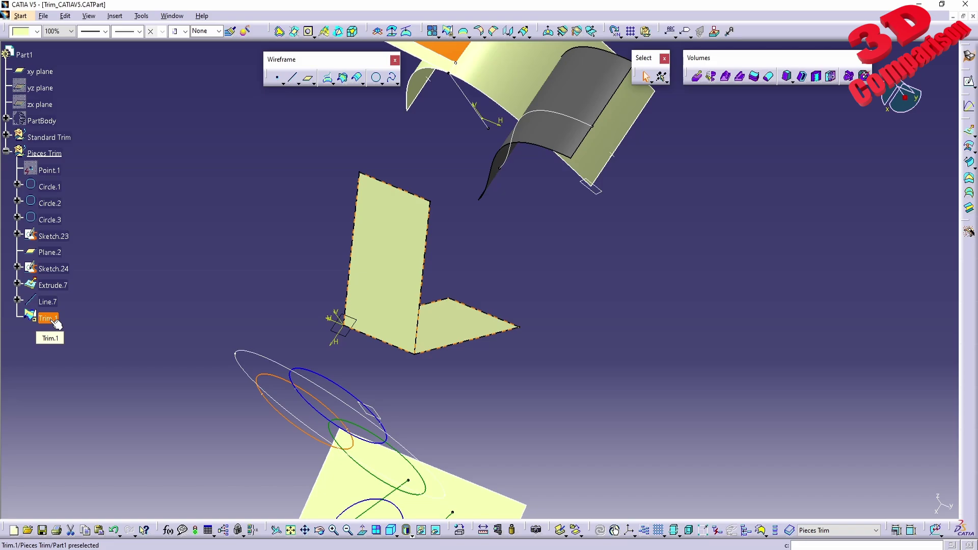
key(Delete)
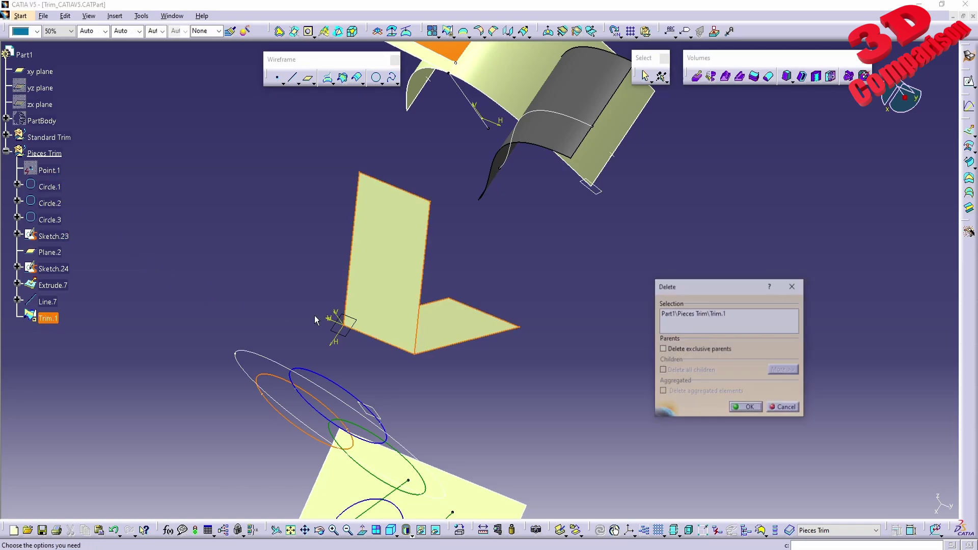
click(744, 406)
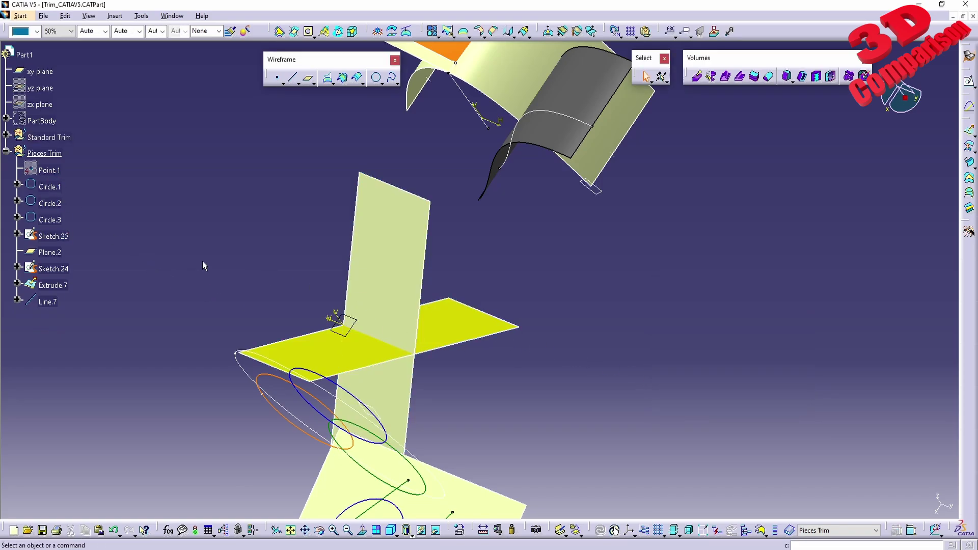
Set up a new trim in Standard mode between the blue circle Circle.1 and the white closed curve Sketch.23.
middle_drag(203, 264, 454, 306)
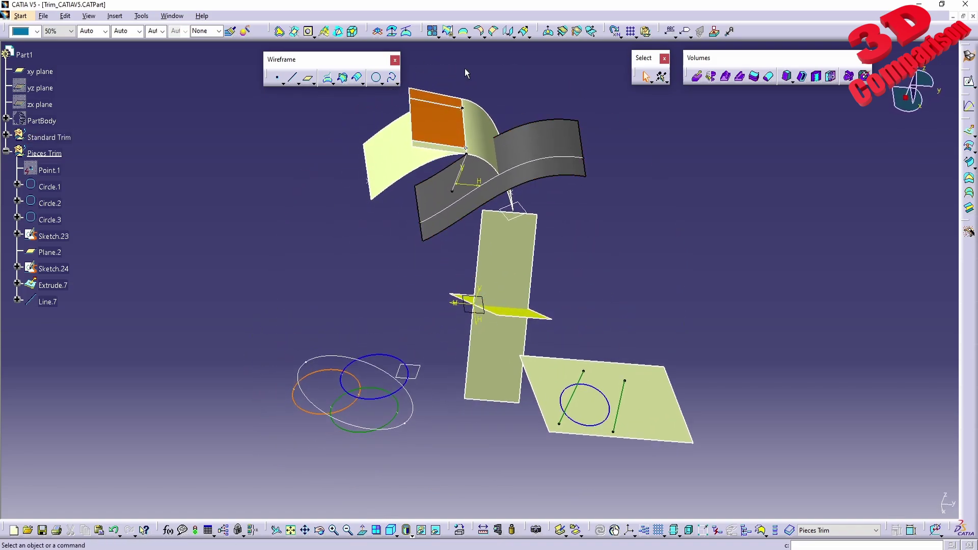
click(448, 32)
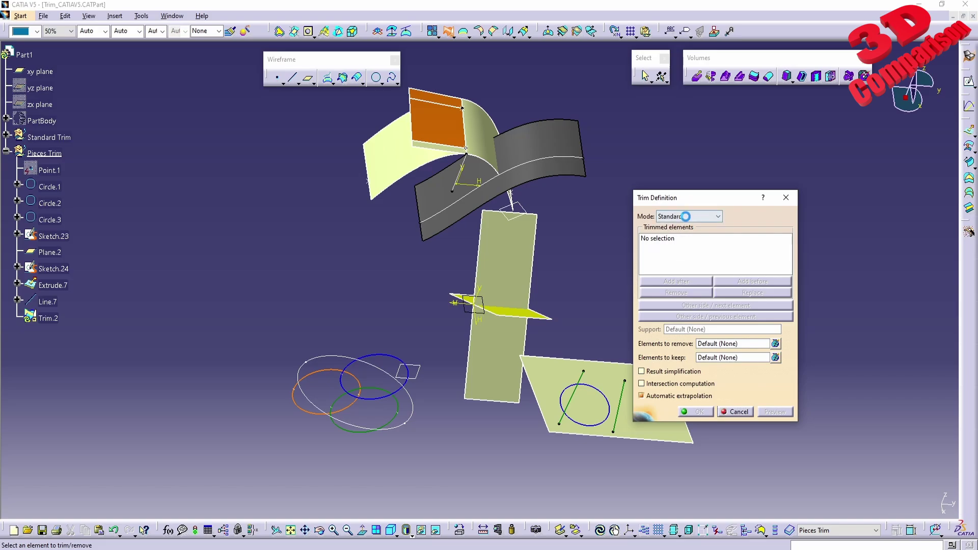
click(686, 216)
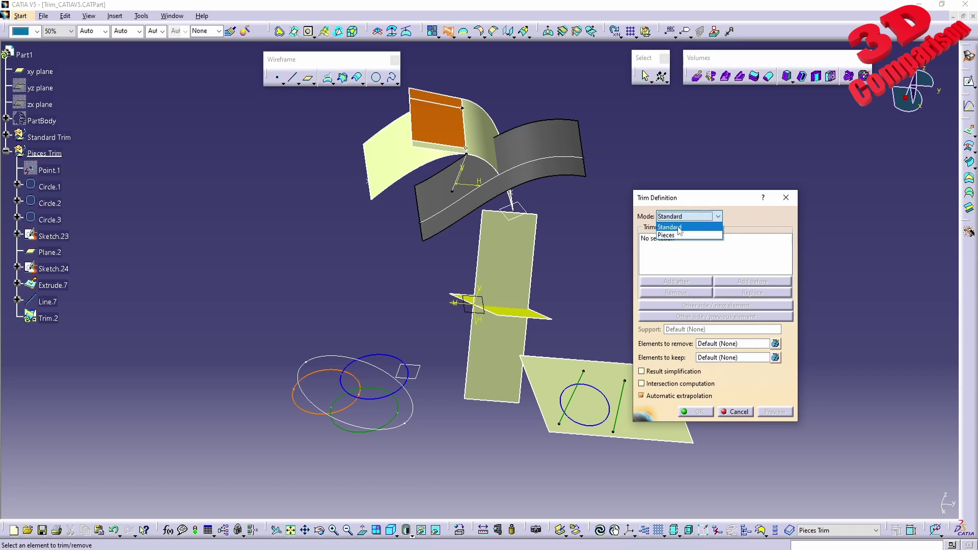
click(679, 231)
middle_drag(440, 345, 394, 249)
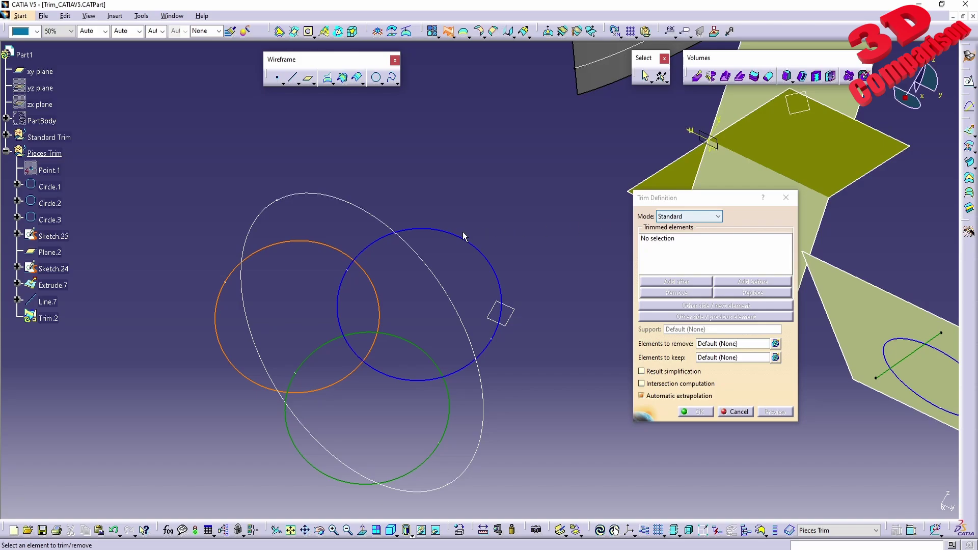
click(444, 232)
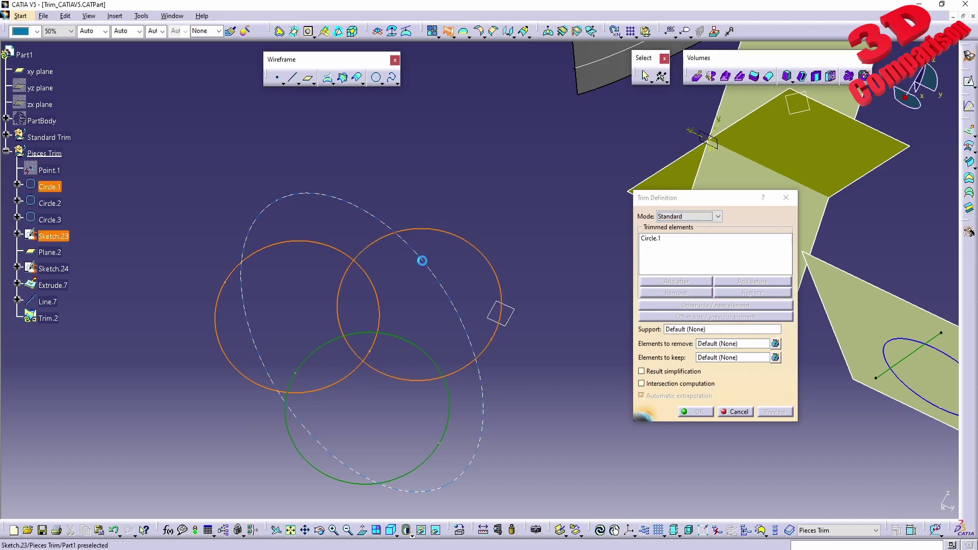
click(421, 261)
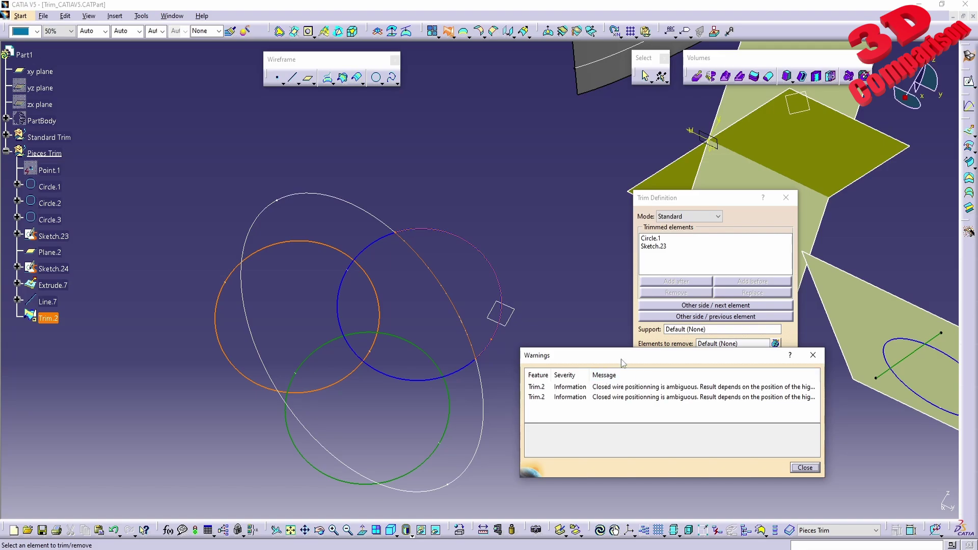
Widen the Warnings window and its message column to read the full closed-wire message, and close the window.
drag(622, 363, 169, 392)
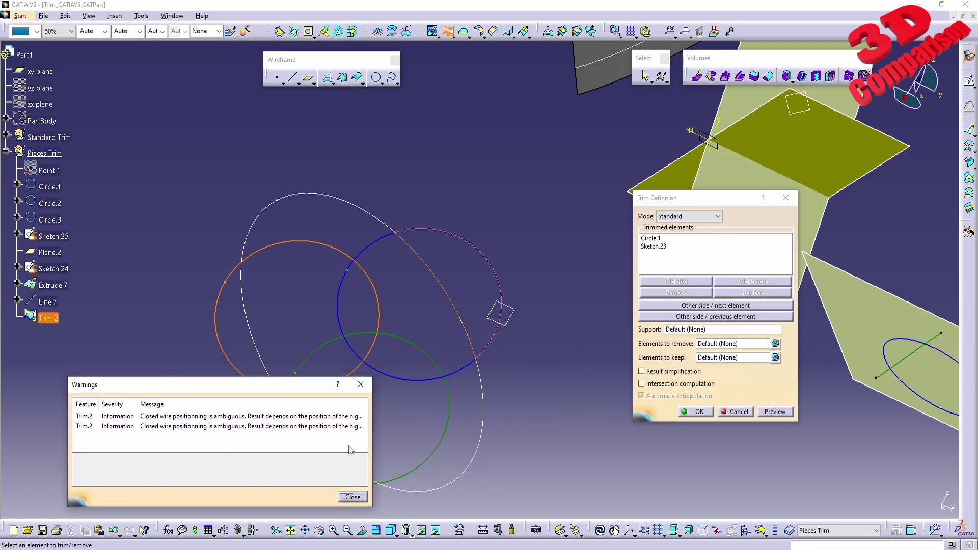
drag(374, 442, 470, 443)
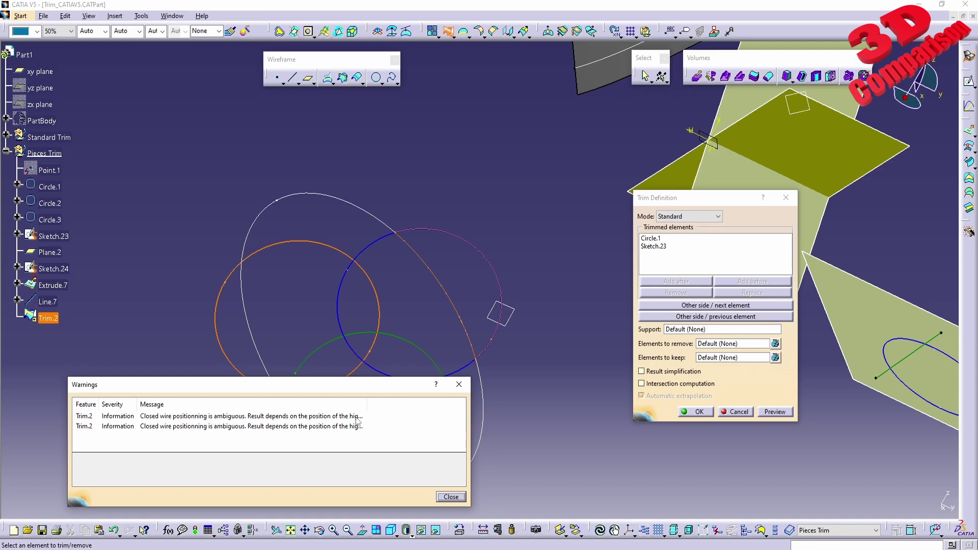
drag(367, 406, 621, 422)
drag(465, 406, 609, 410)
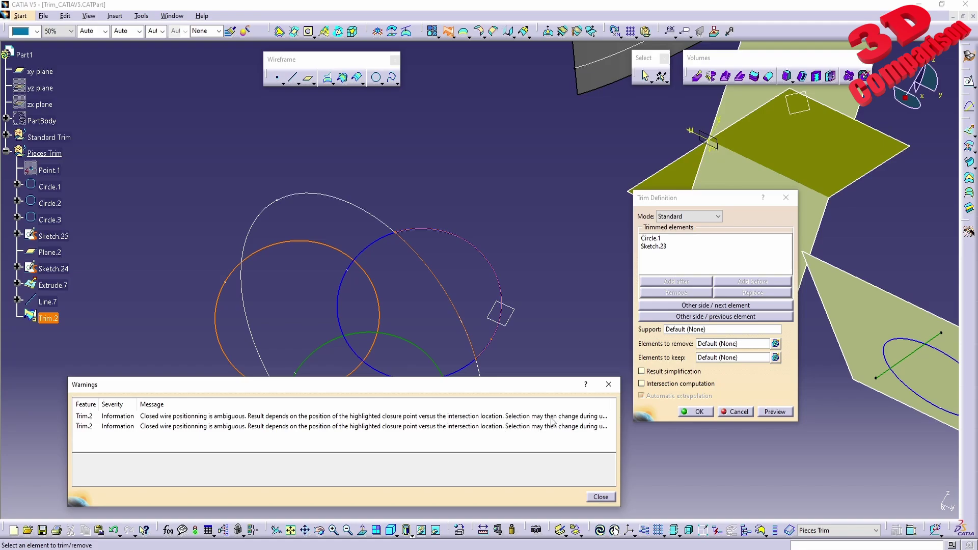
drag(620, 419, 821, 419)
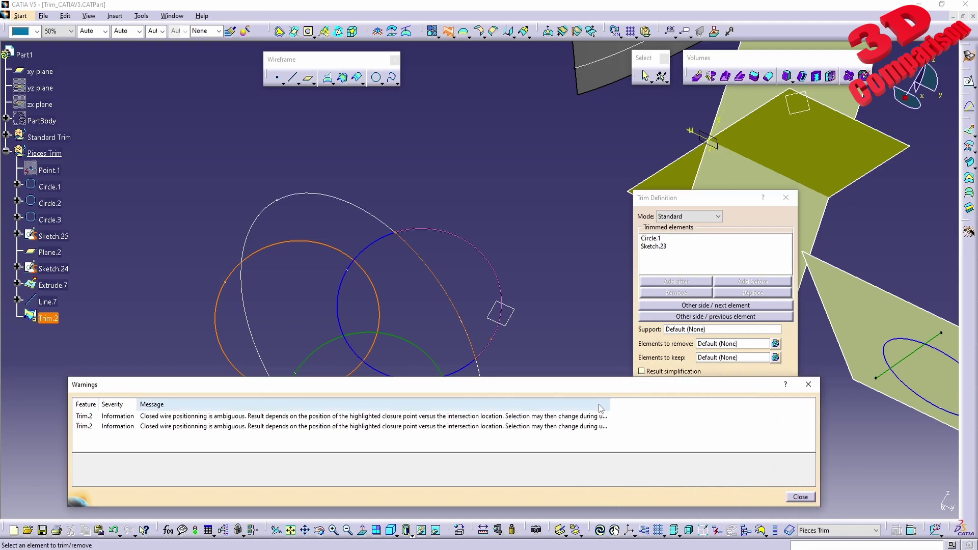
drag(610, 406, 801, 407)
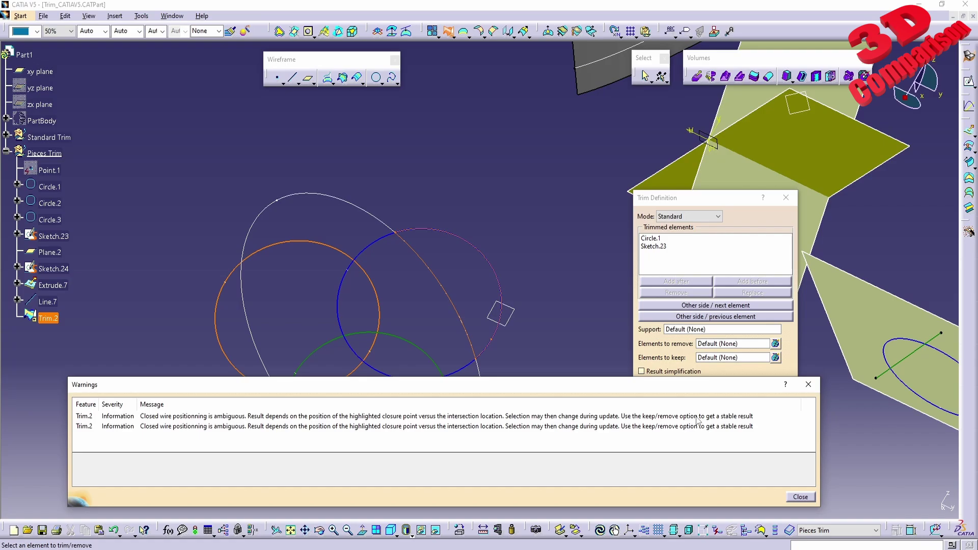
click(800, 498)
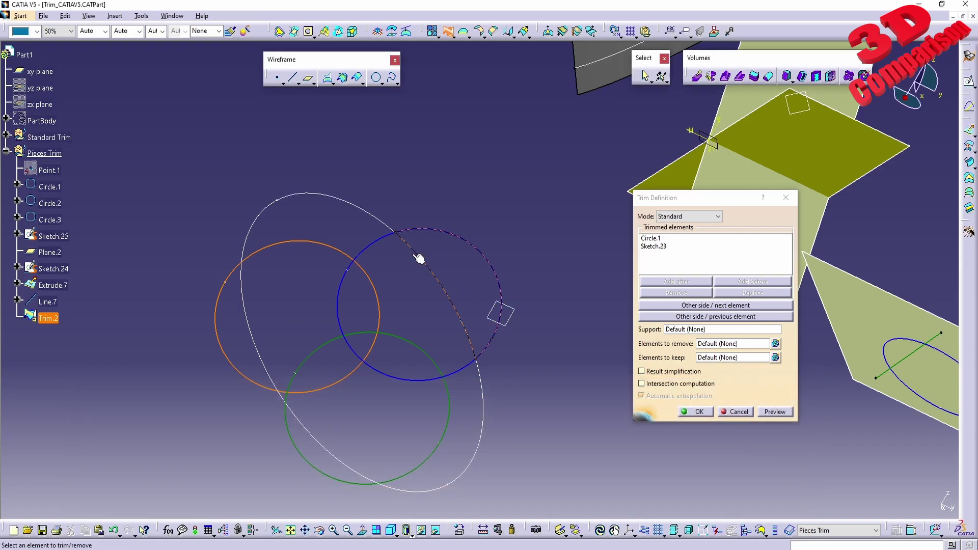
Create the trim of Circle.1 and Sketch.23, and undo it.
click(699, 412)
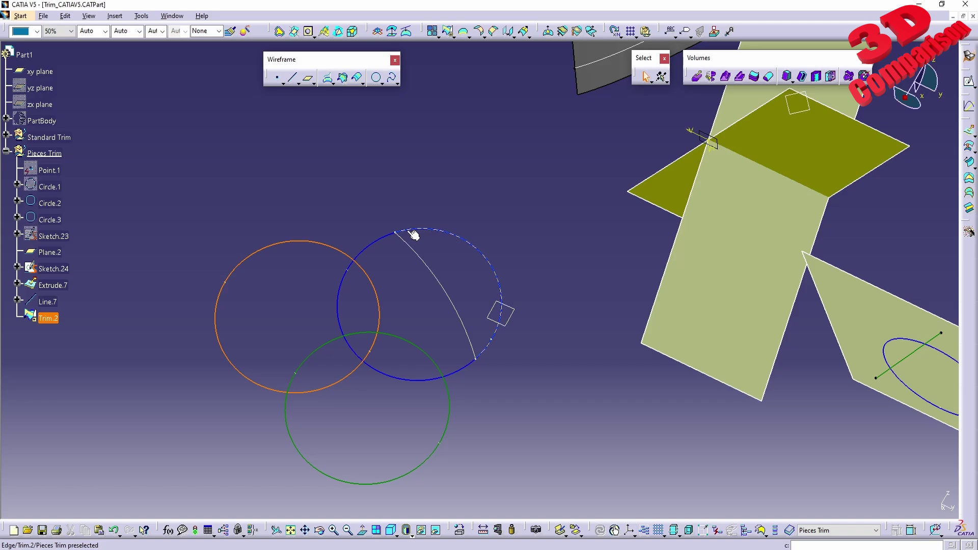
key(ctrl+z)
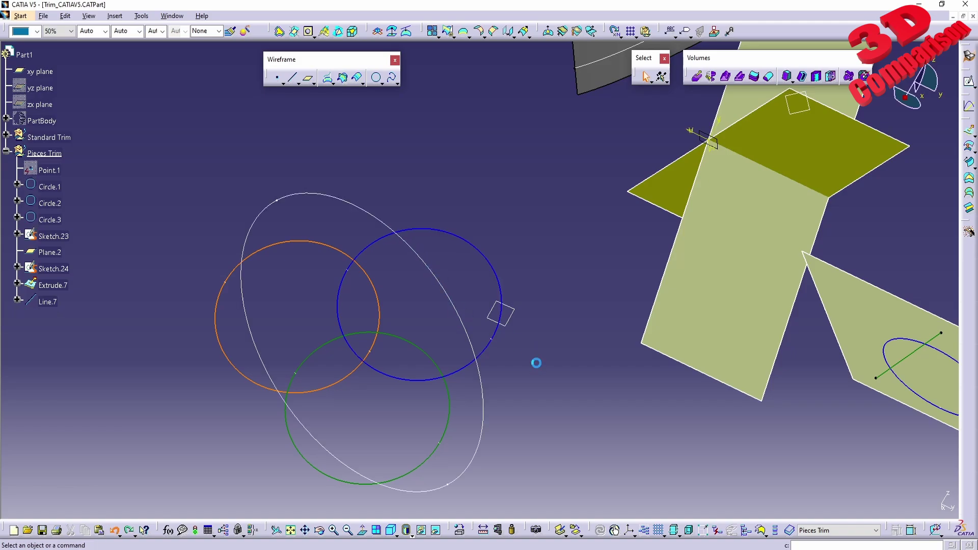
Start a trim in Pieces mode and pick pieces of Circle.1, Circle.2 and Circle.3 as trimmed elements.
click(453, 38)
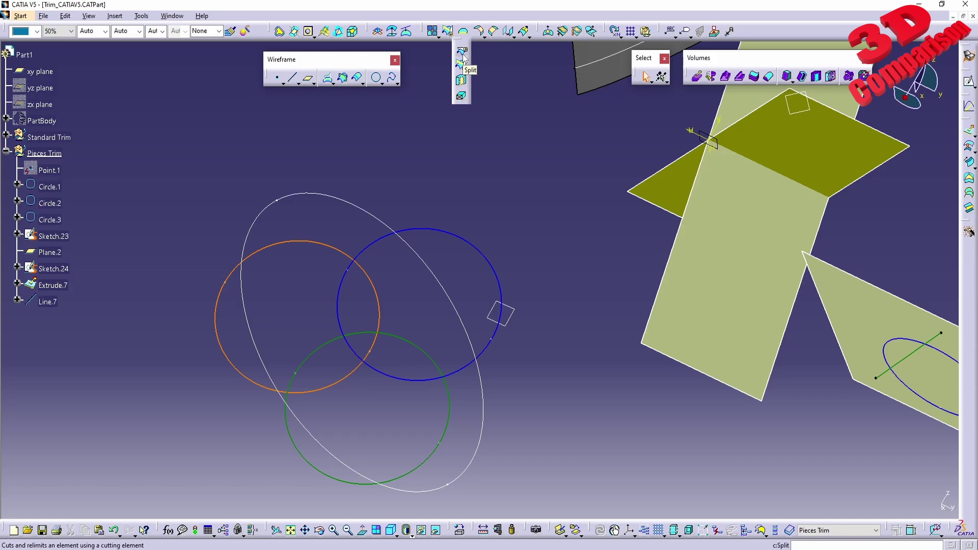
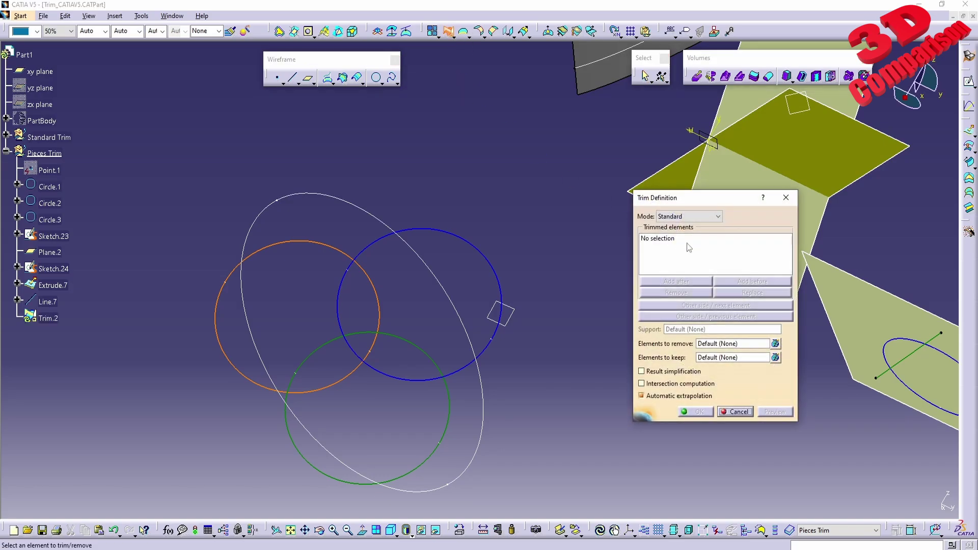
click(679, 236)
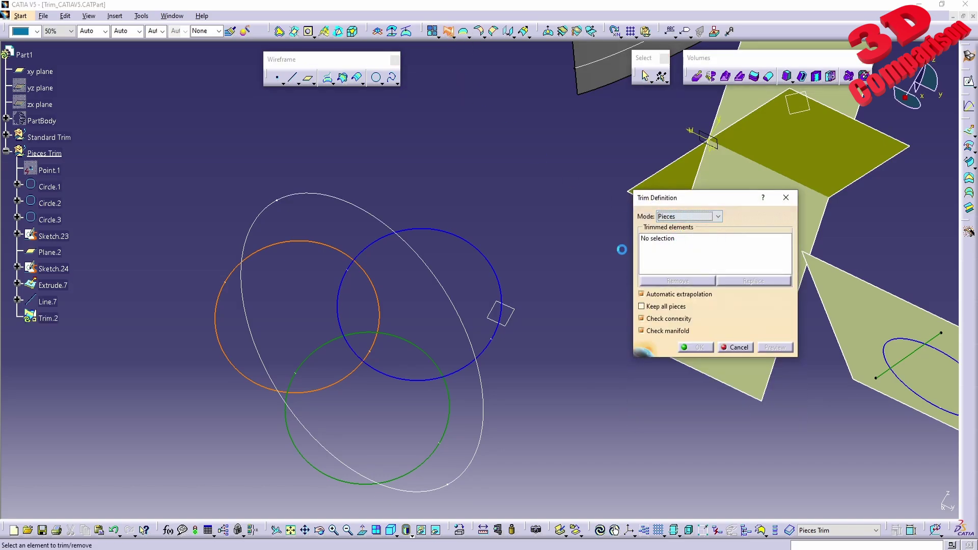
click(466, 240)
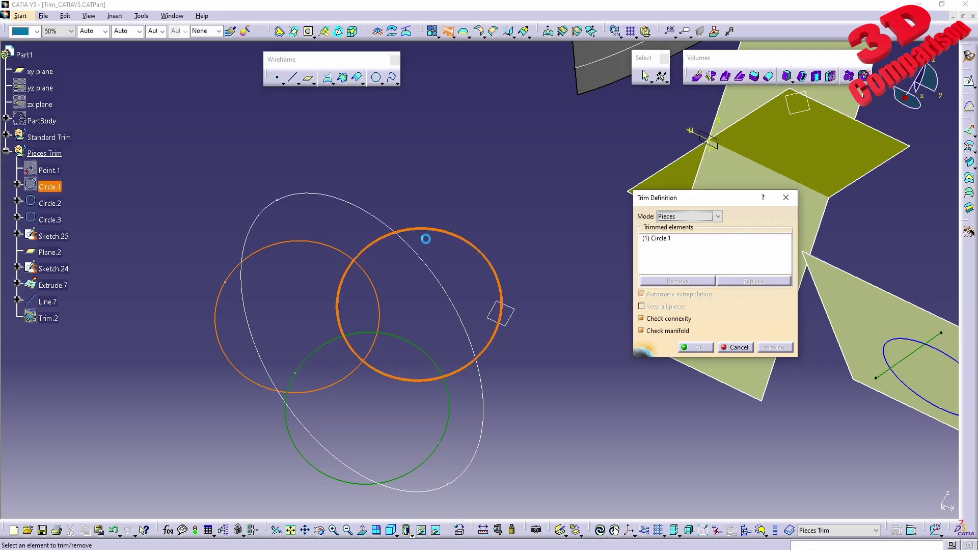
click(337, 250)
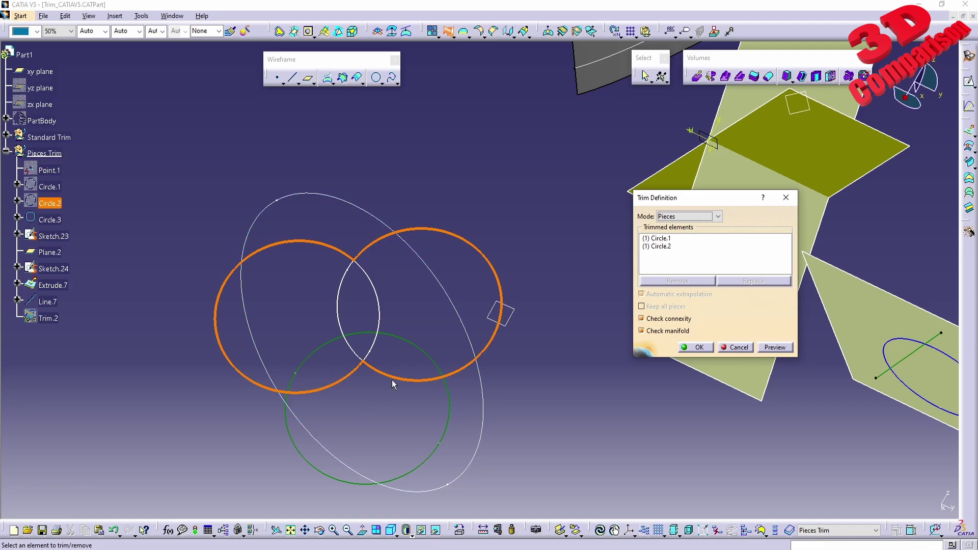
click(422, 350)
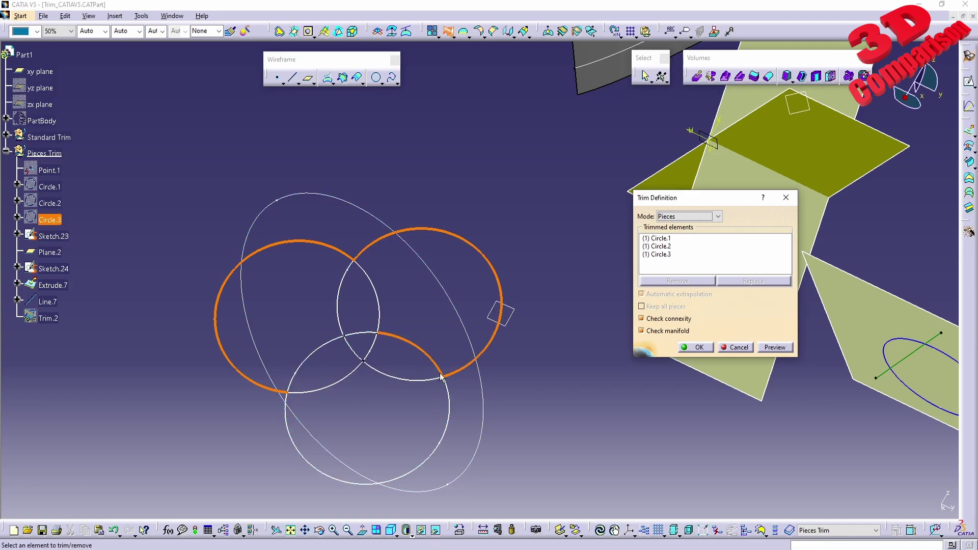
Pick further pieces of Circle.2 and Circle.3 to keep in the Pieces trim.
click(386, 316)
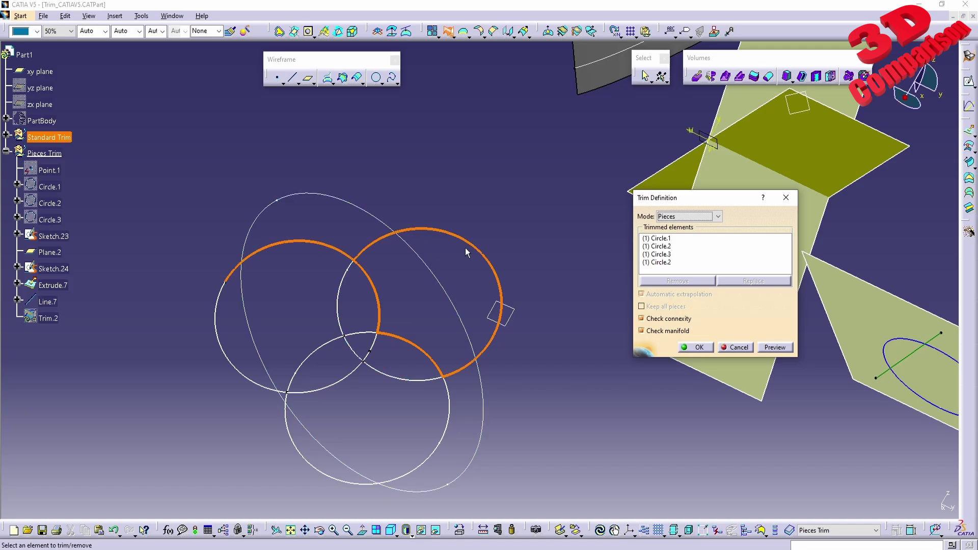
click(334, 249)
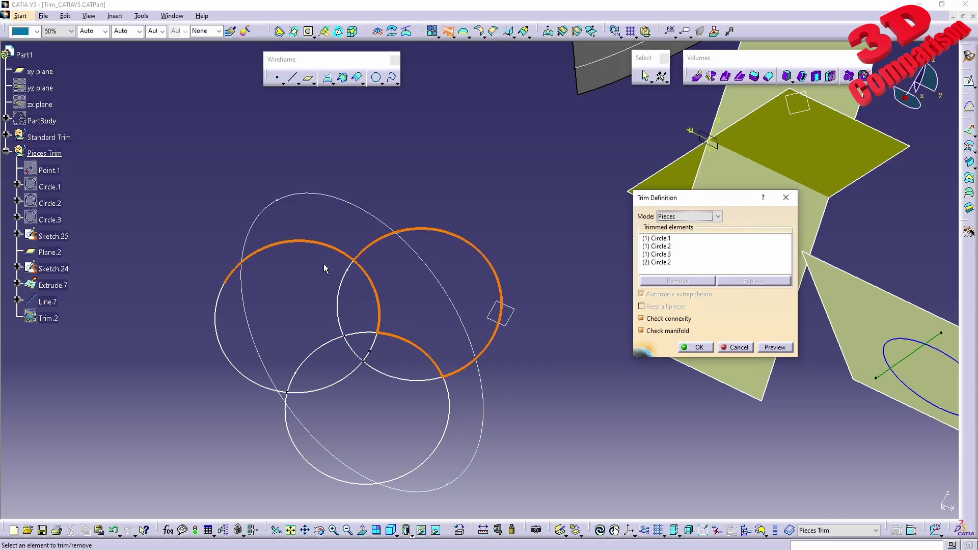
click(216, 324)
click(332, 342)
click(303, 375)
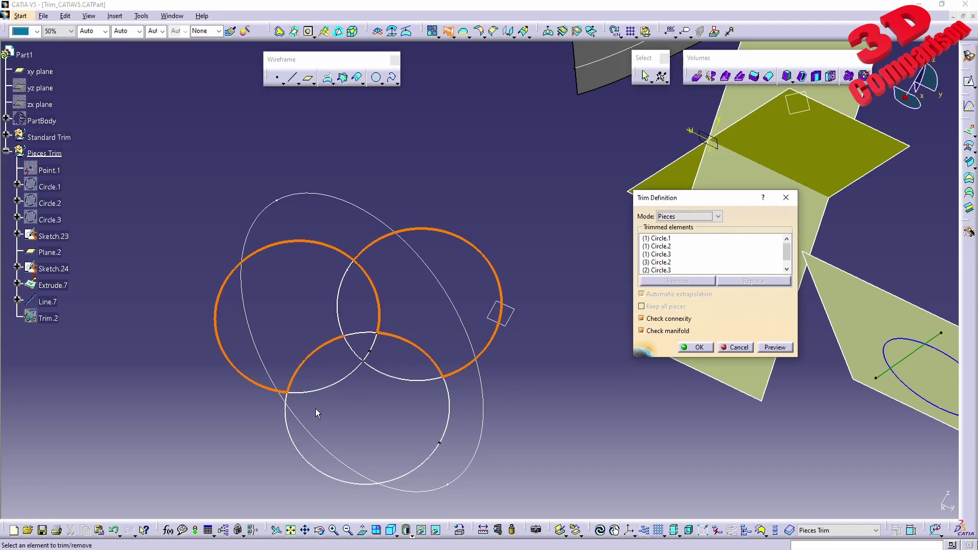
click(366, 338)
Try to create the trim of the three circles, move the Warnings window clear of the curves, and cancel the definition.
click(698, 349)
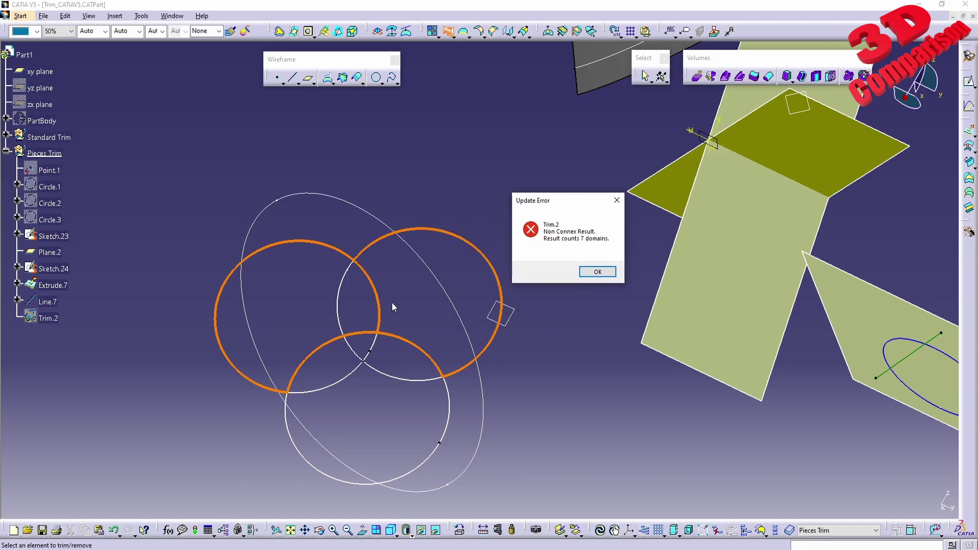
click(598, 271)
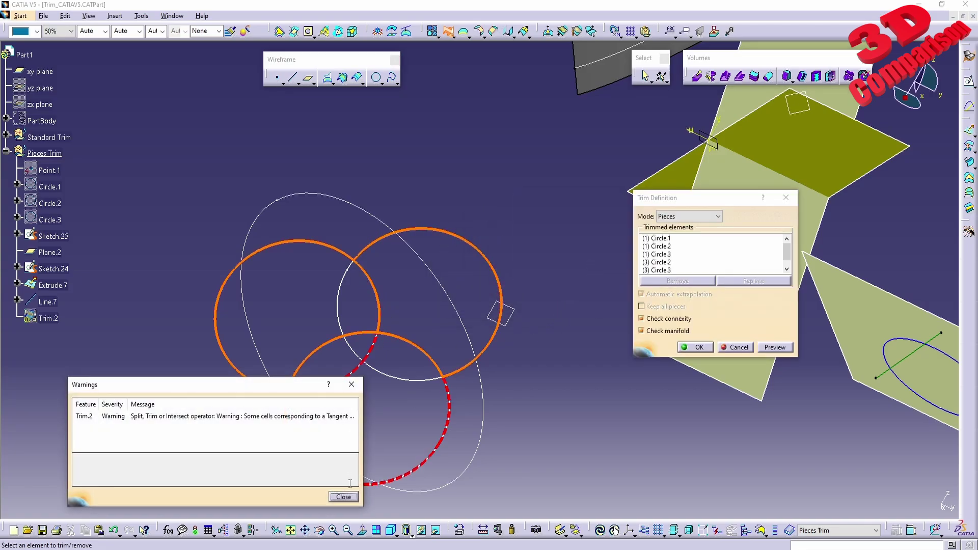
drag(269, 391, 662, 355)
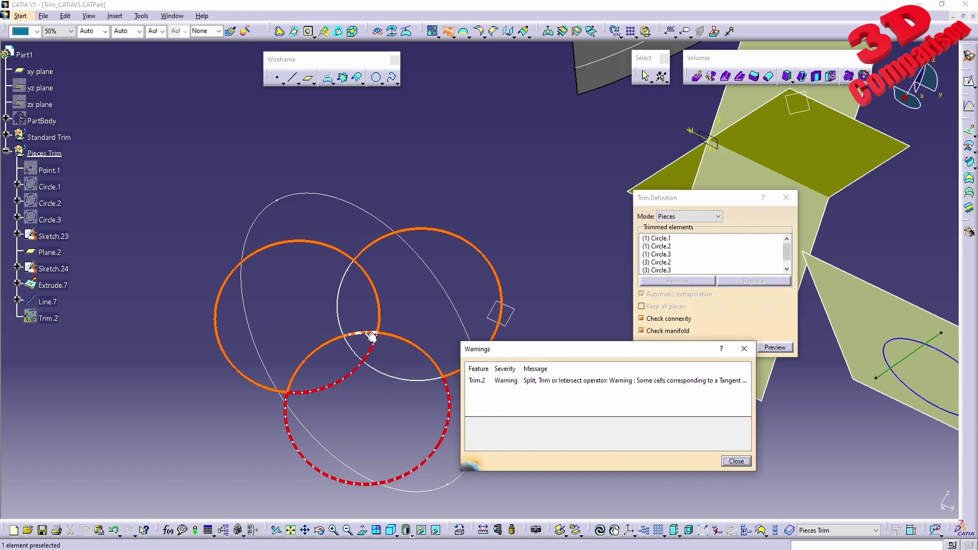
click(736, 461)
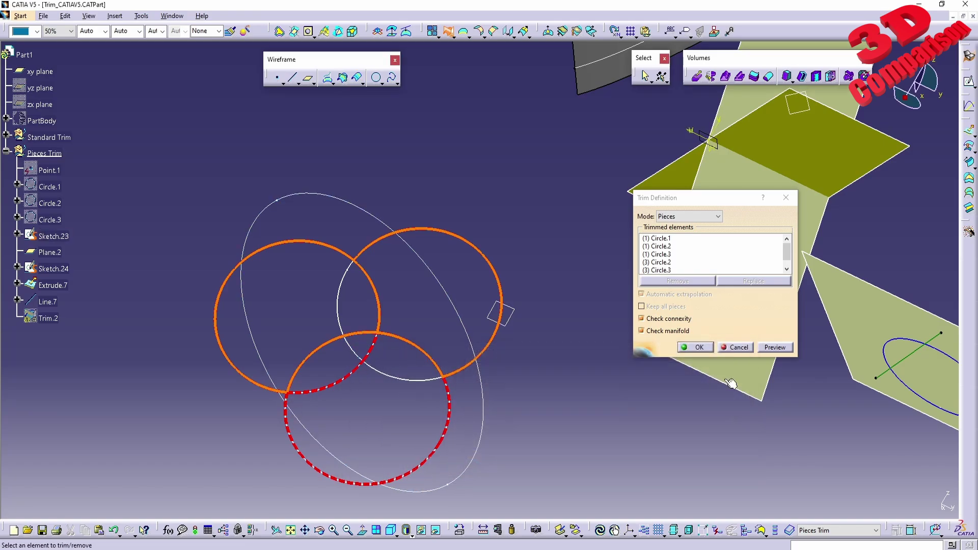
click(736, 347)
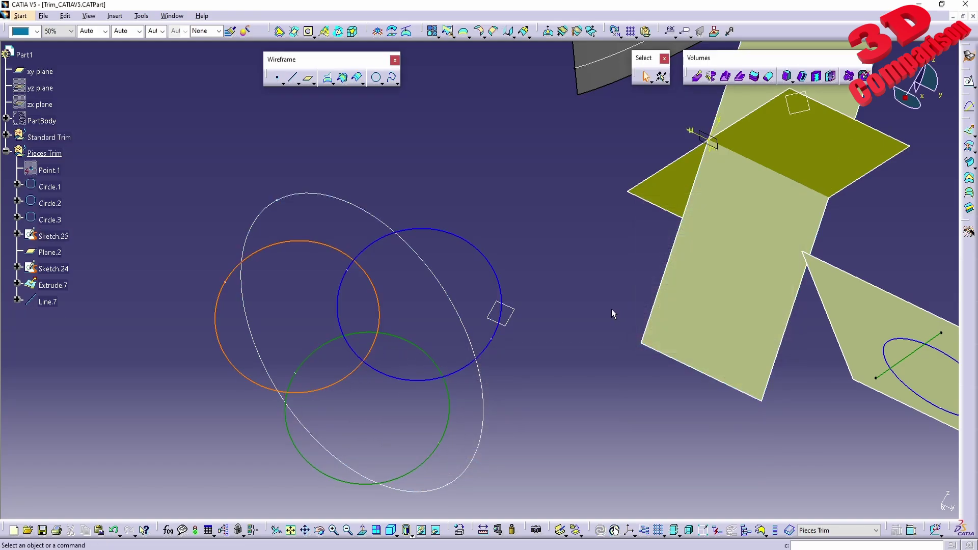
Set up a new Pieces trim of Circle.1, Circle.2 and Circle.3, including a second piece of Circle.2.
click(452, 37)
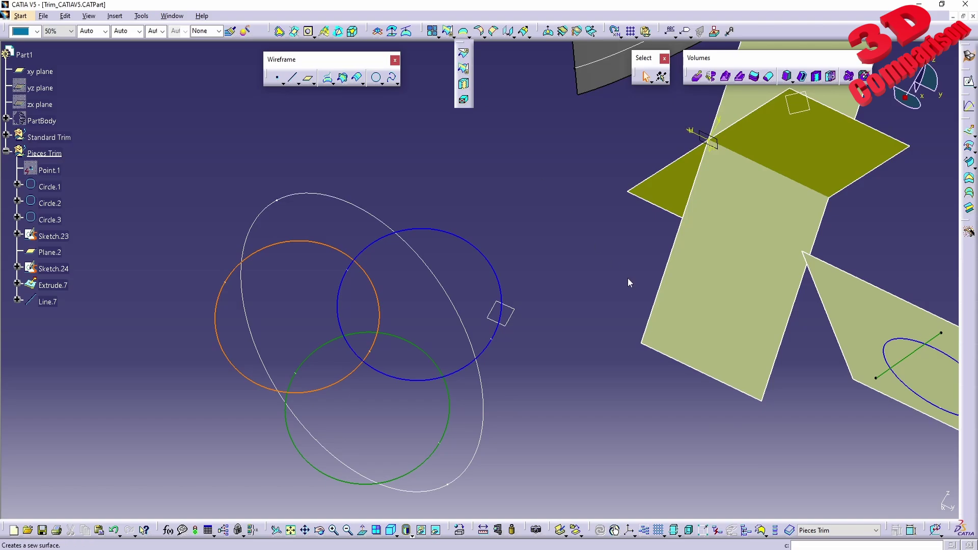
click(464, 69)
click(683, 216)
click(670, 235)
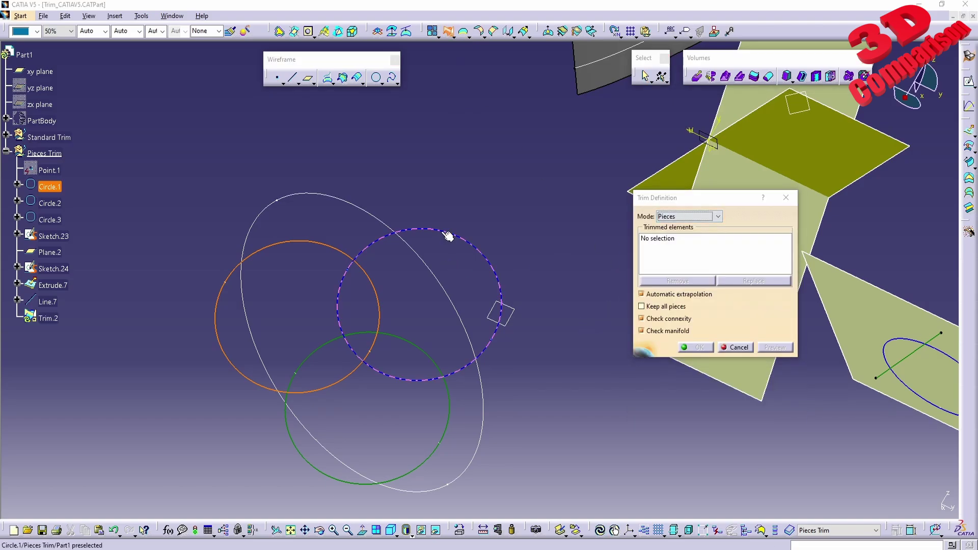
click(447, 236)
click(325, 247)
click(403, 344)
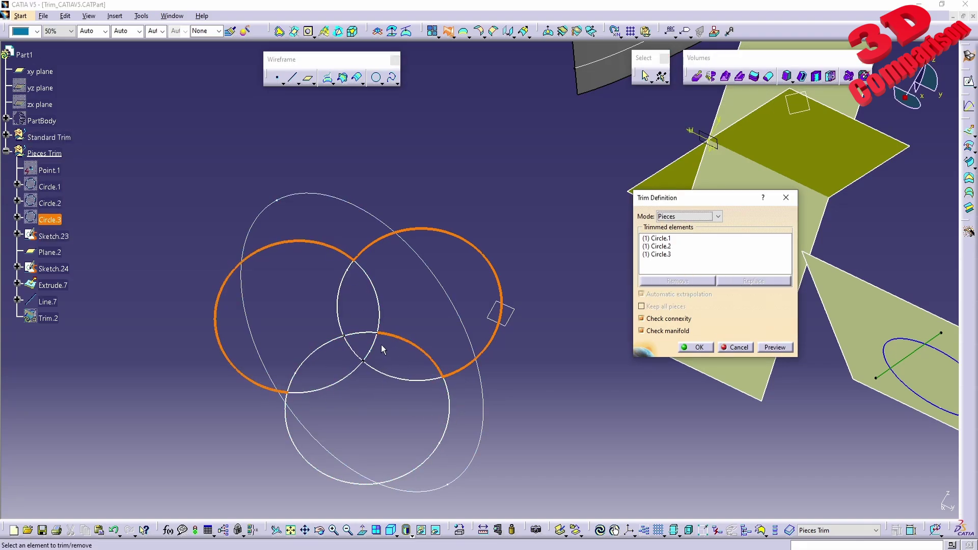
click(379, 322)
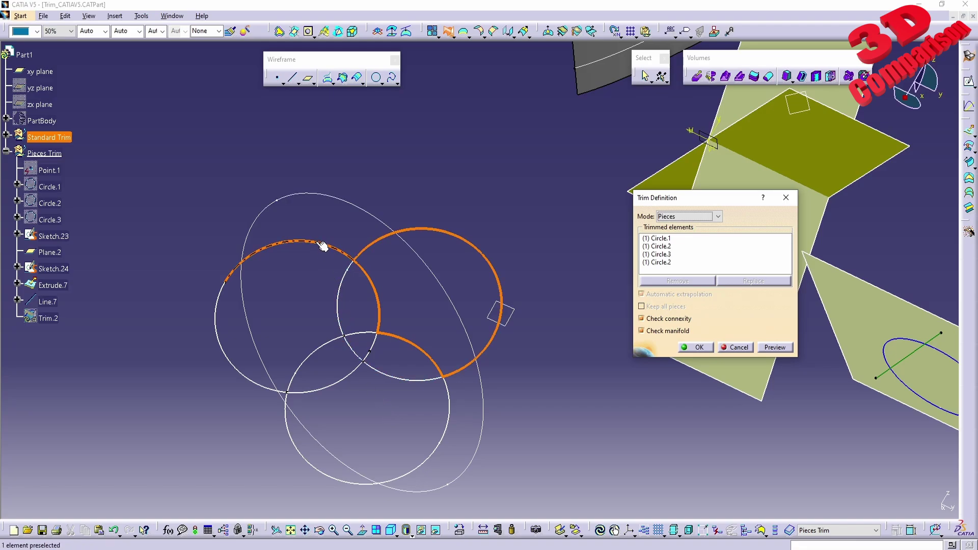
Preview the three-circle trim and dismiss the error and Warnings windows.
click(775, 350)
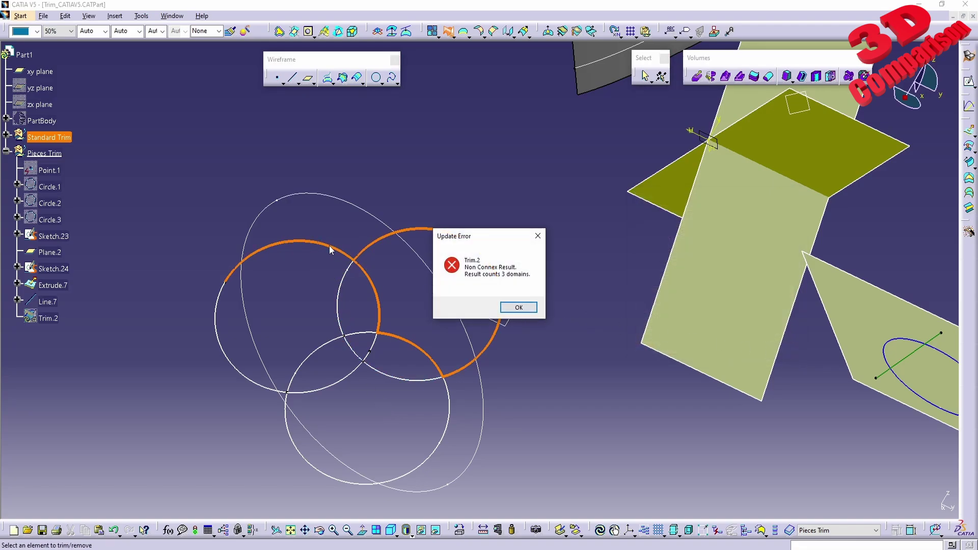
click(503, 309)
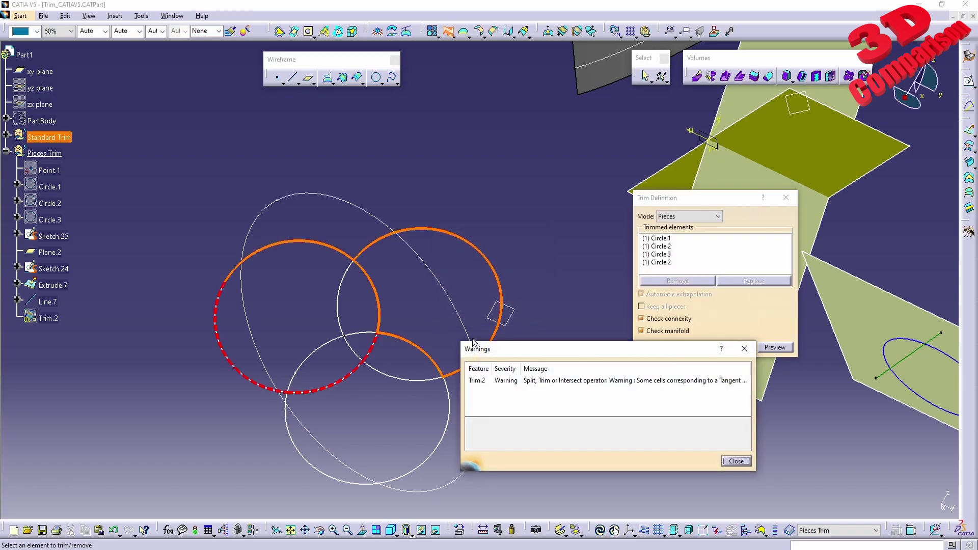
click(735, 462)
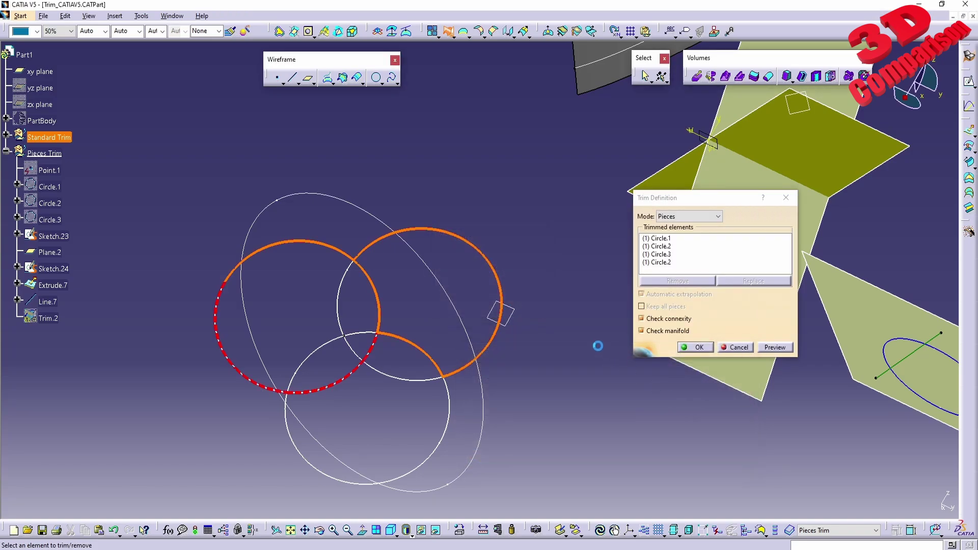
Turn off Check connexity, pick the upper arc of Circle.2 again, and try to create the trim.
click(665, 320)
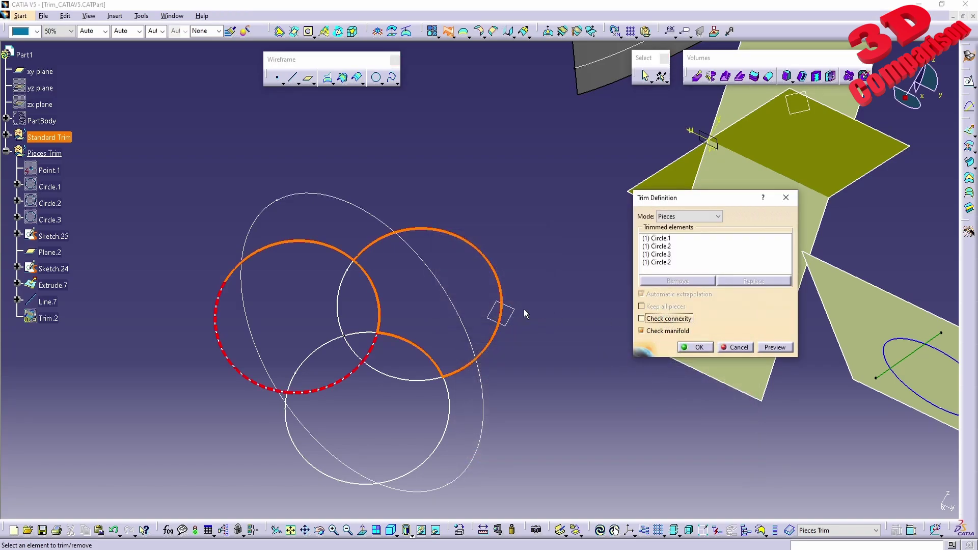
click(332, 249)
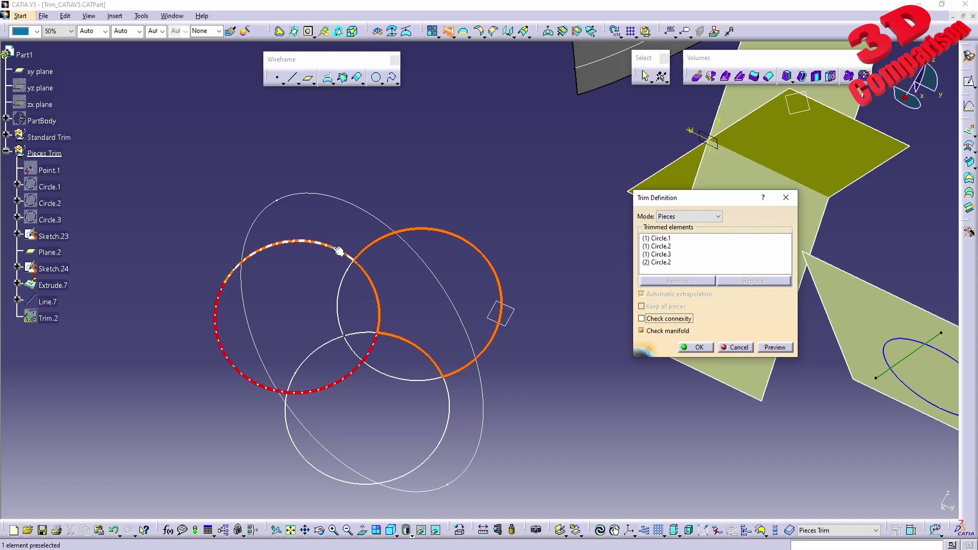
click(696, 348)
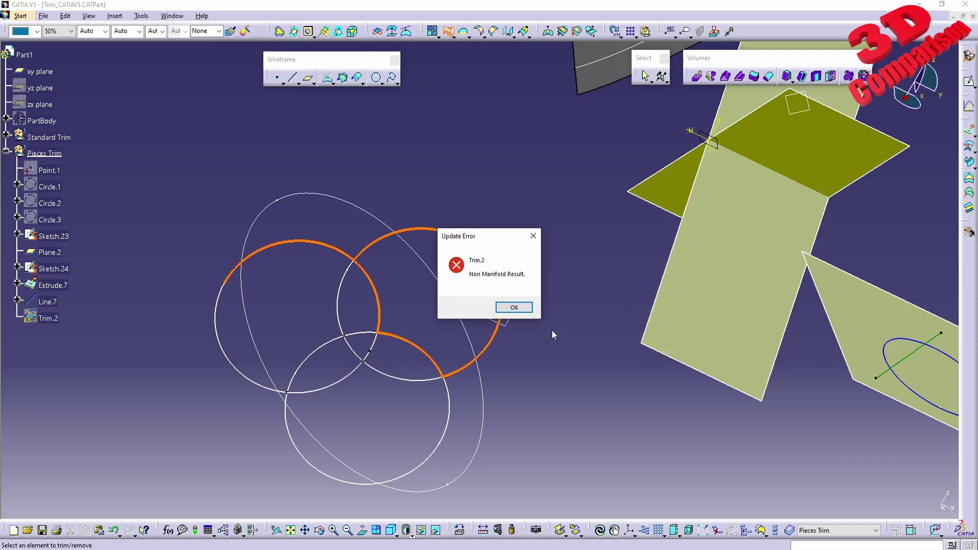
click(511, 307)
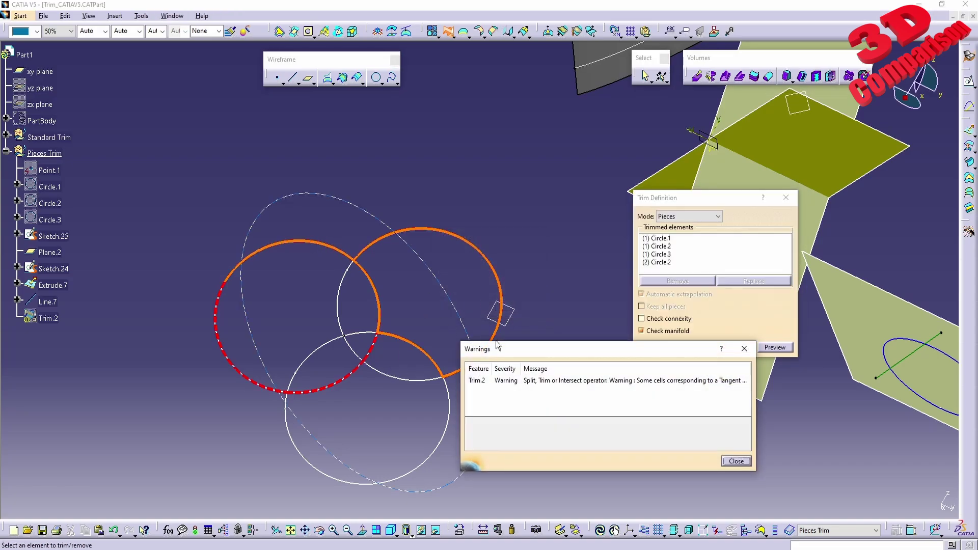
click(735, 461)
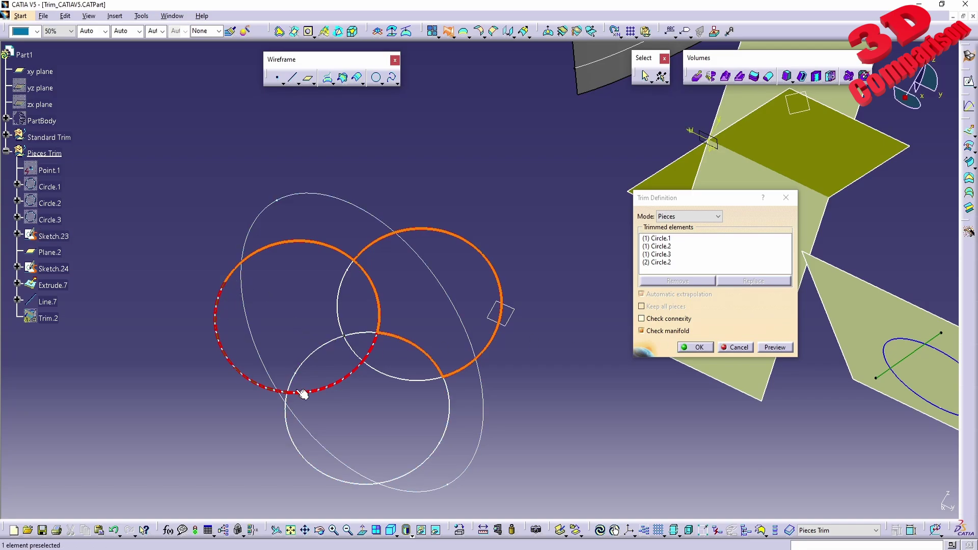
Turn off Check manifold, create the trim of the three circles, and close the Warnings window.
click(668, 331)
click(696, 348)
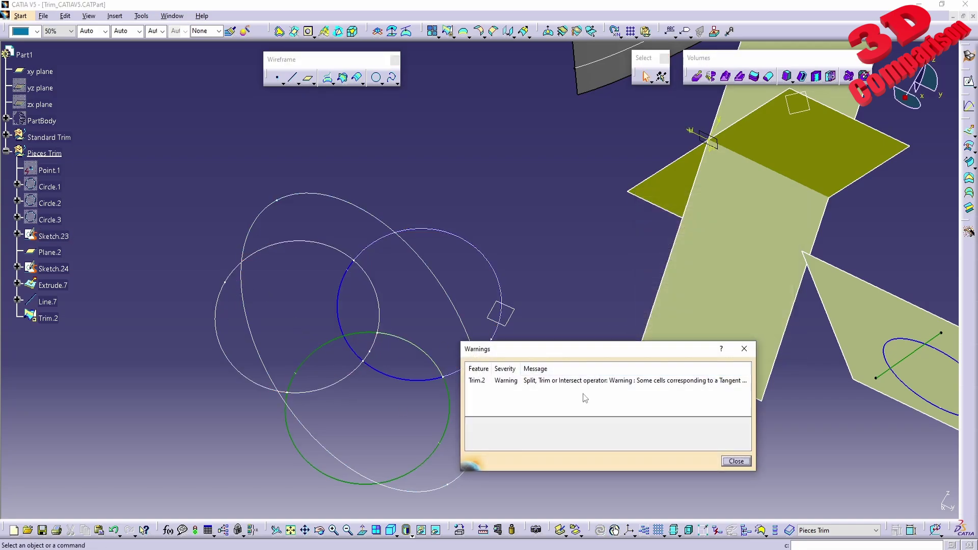
click(736, 461)
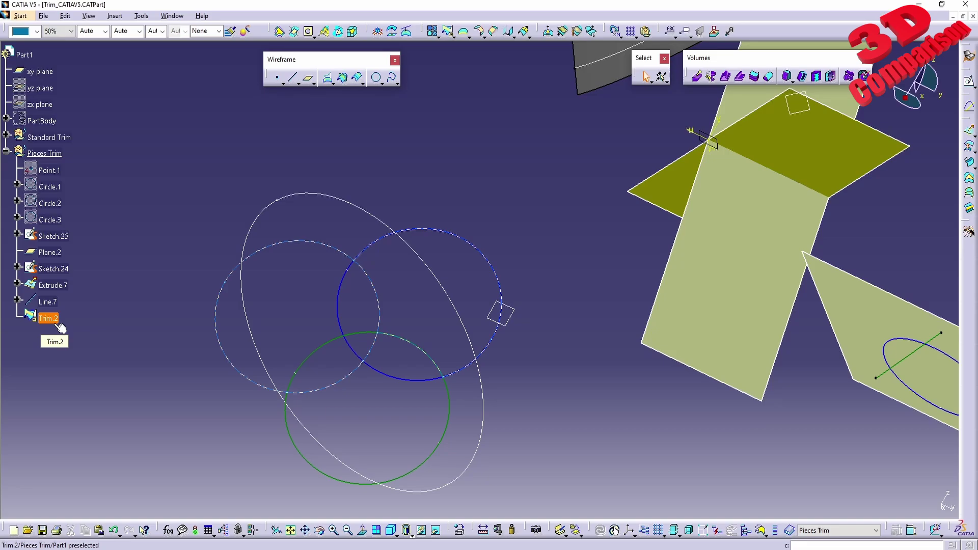
Delete the trim feature made from the three circles.
click(60, 324)
key(Delete)
key(Return)
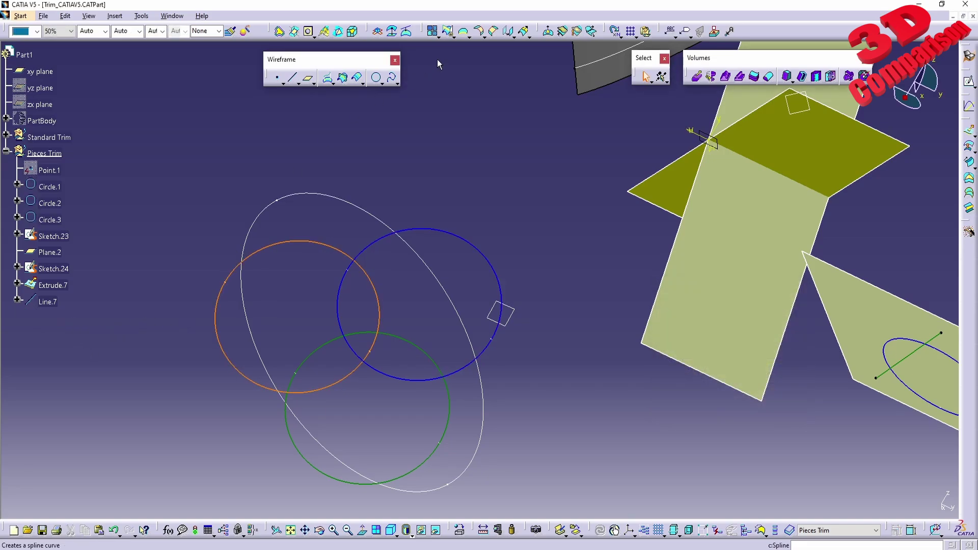
Create a Pieces trim keeping the right-hand arcs of Circle.1 and Sketch.23, and undo it.
click(447, 31)
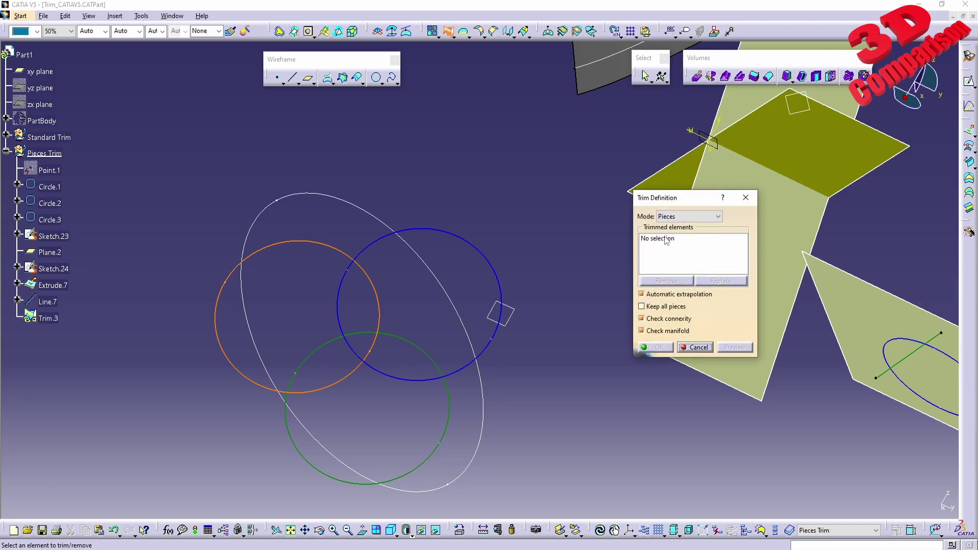
click(427, 231)
click(428, 262)
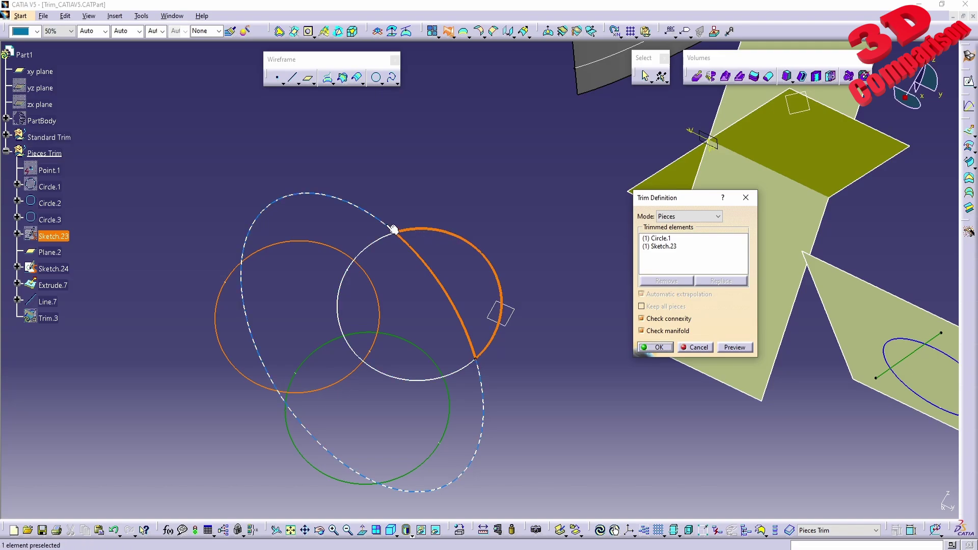
click(658, 348)
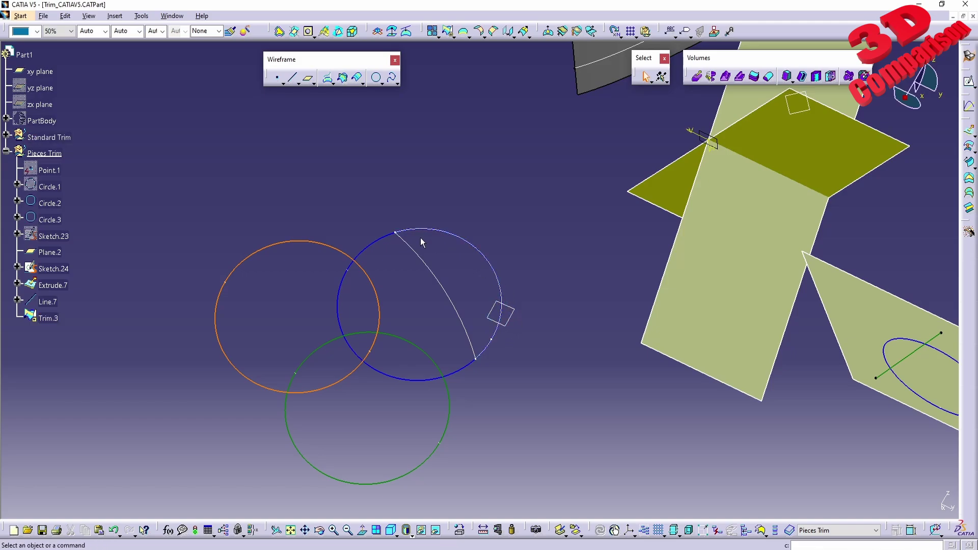
key(ctrl+z)
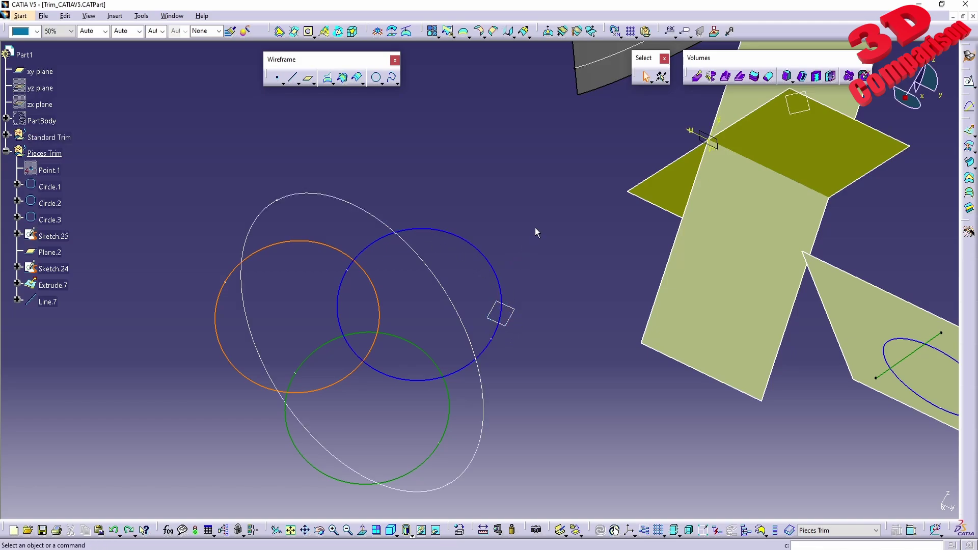
Create a Standard trim of circle Sketch.1, picked on its small arc above the line, and line Sketch.20, closing the Warnings window.
middle_drag(489, 270, 561, 260)
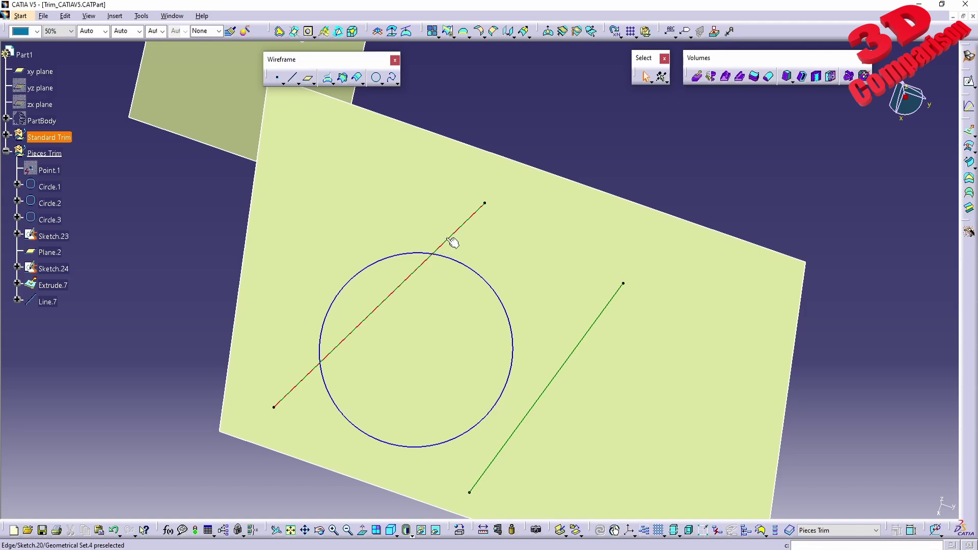
click(448, 31)
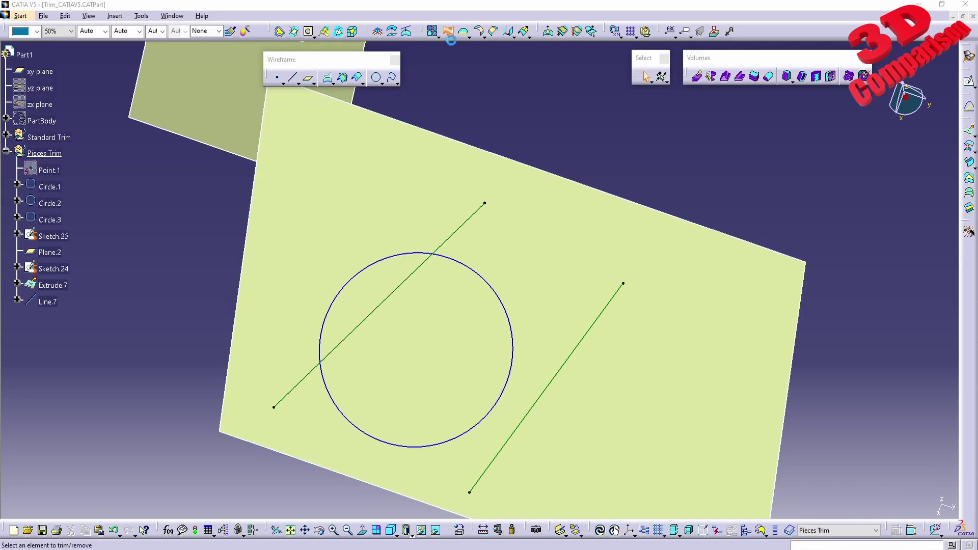
click(678, 217)
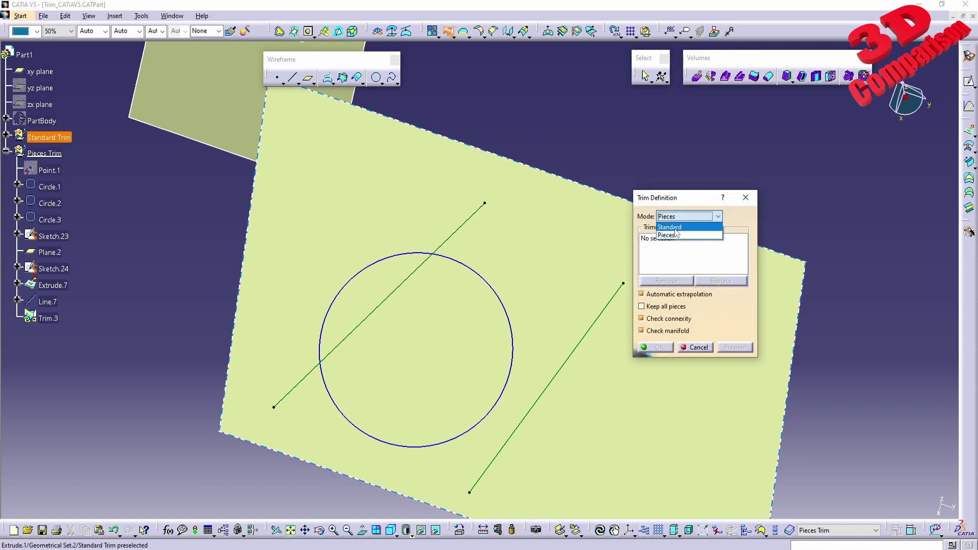
click(670, 227)
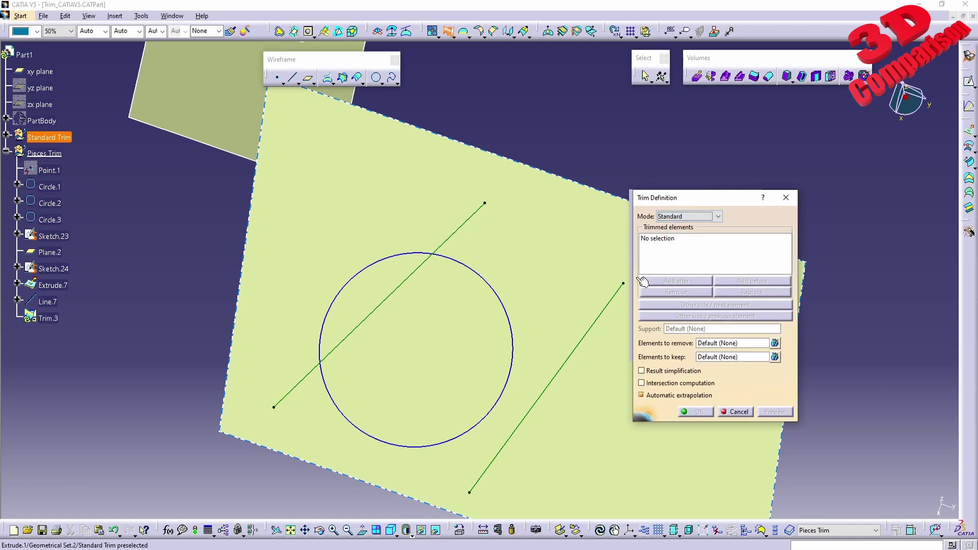
click(414, 256)
click(459, 230)
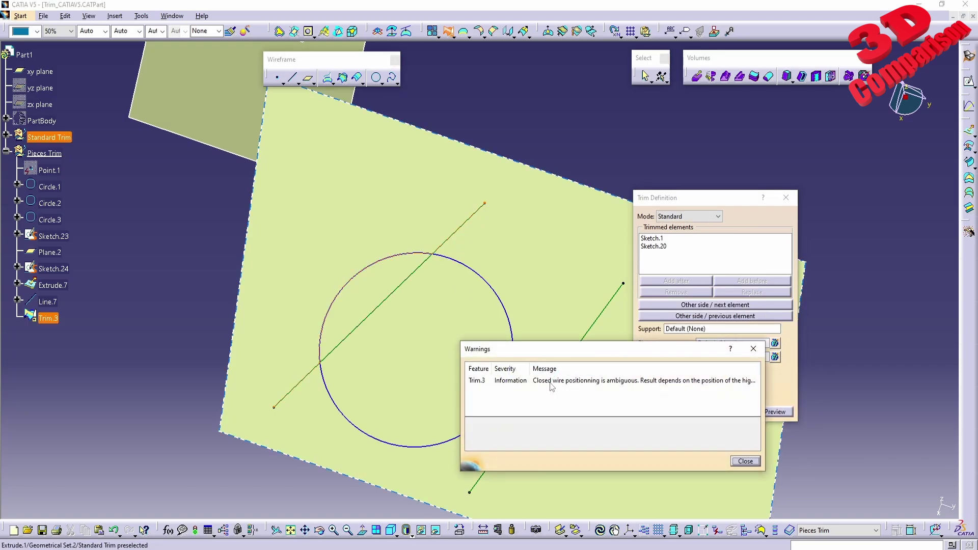
click(745, 462)
click(701, 413)
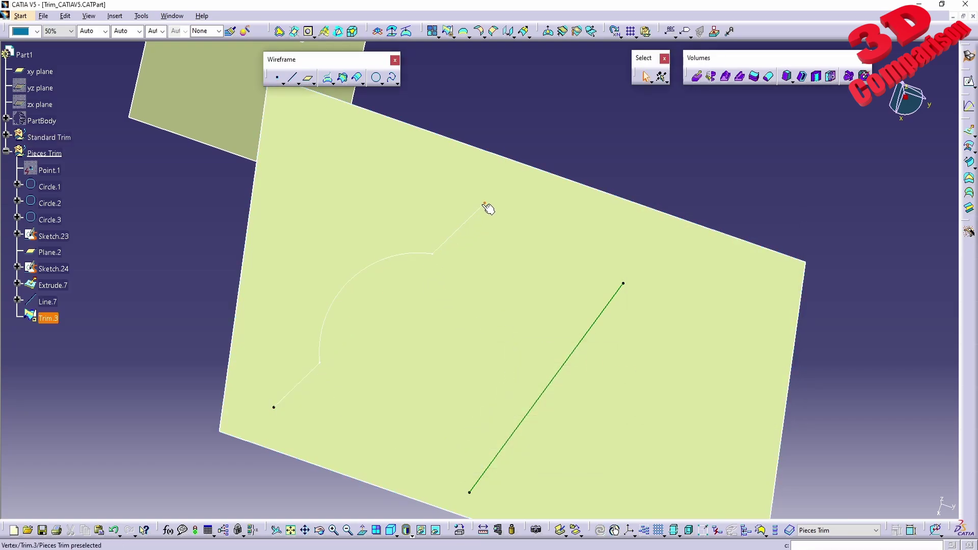
Colour the trimmed curve orange and give it a thick line weight.
click(322, 357)
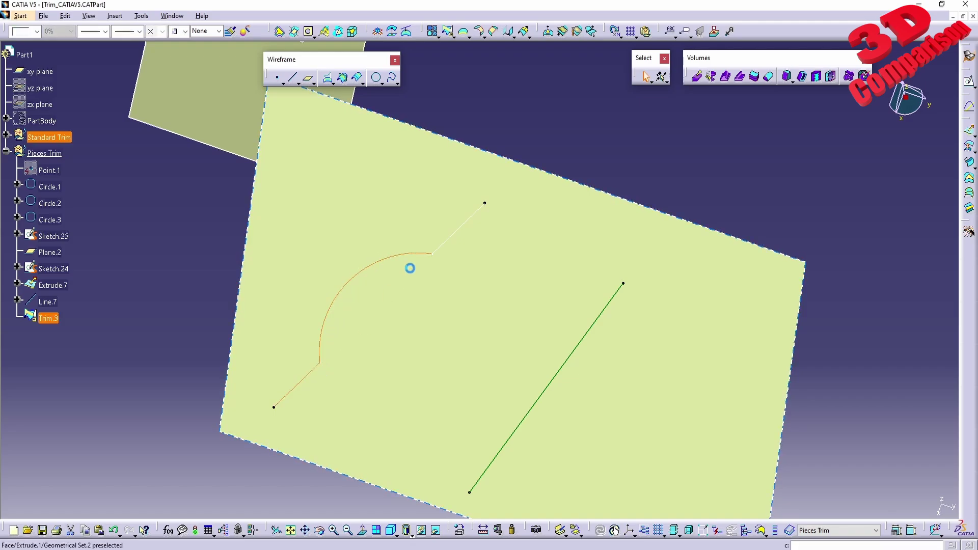
click(38, 33)
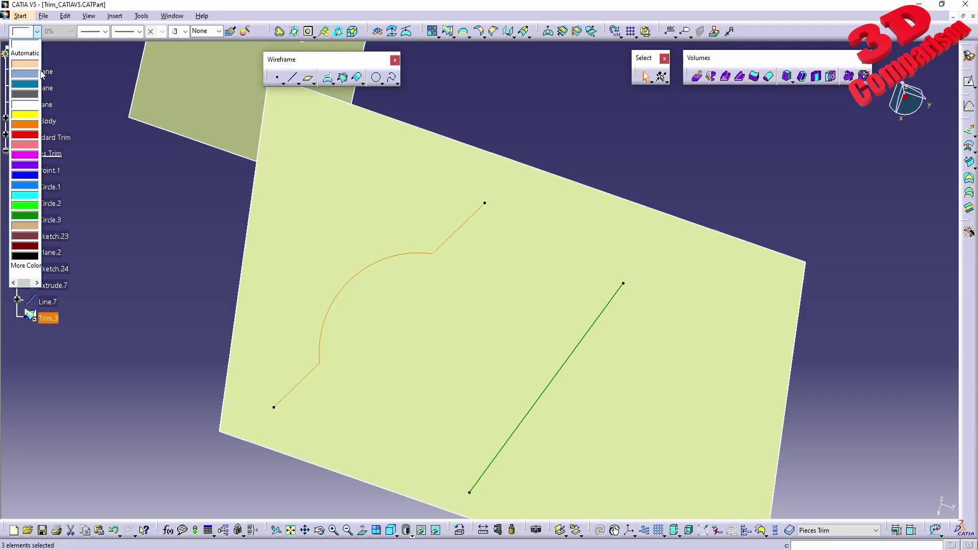
click(24, 124)
click(105, 31)
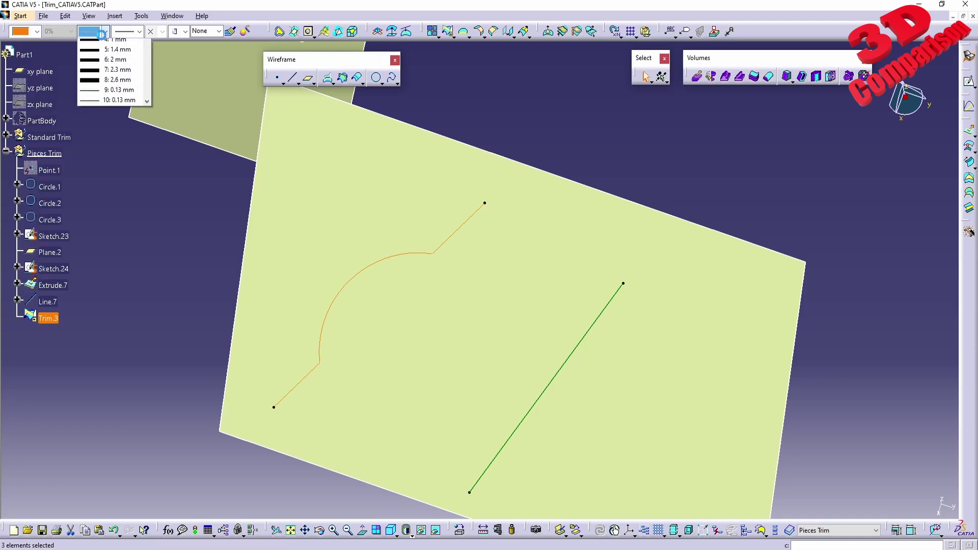
click(92, 104)
click(149, 226)
Delete the trim feature made from Sketch.1 and Sketch.20.
middle_drag(406, 304, 482, 339)
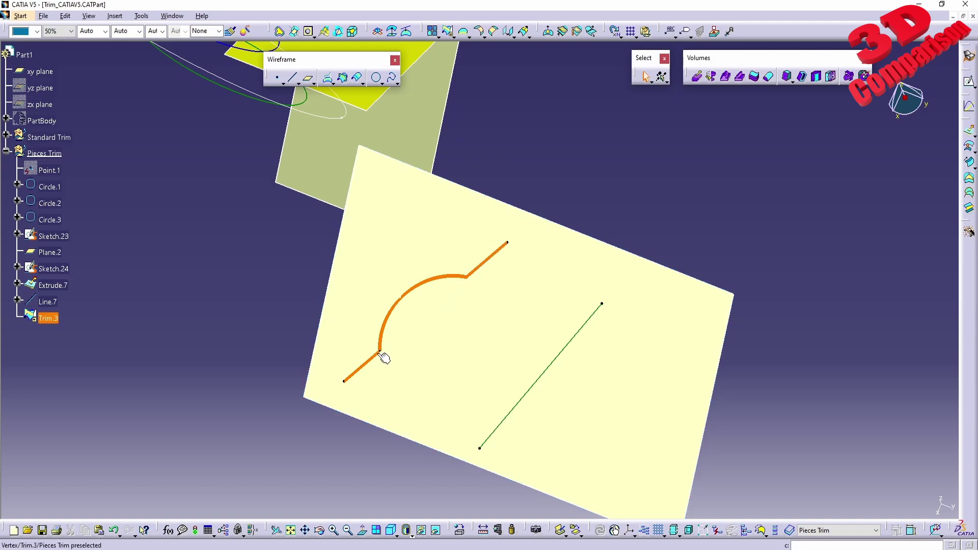
click(57, 318)
key(Delete)
key(Return)
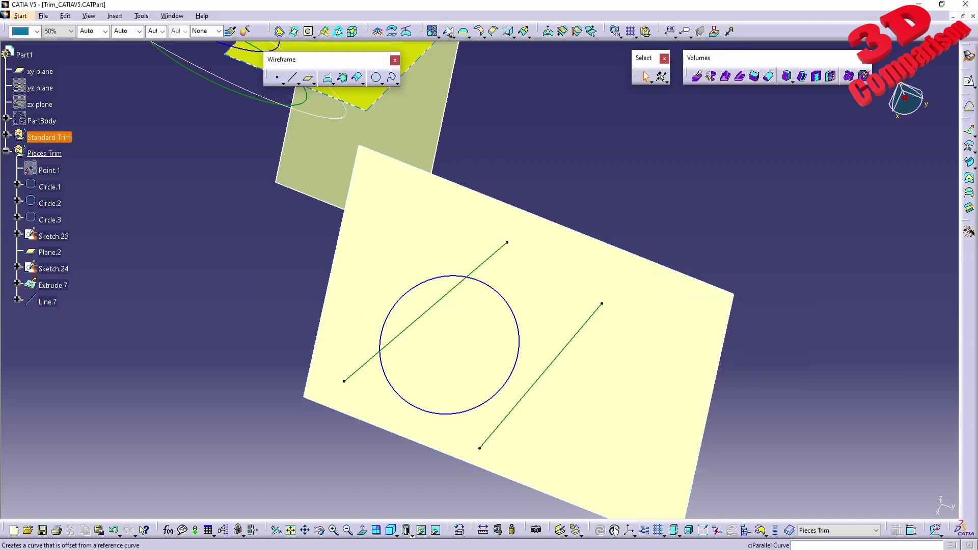
Create a Standard trim of Sketch.1 and Sketch.20, picking the circle on its large arc below the line.
click(448, 32)
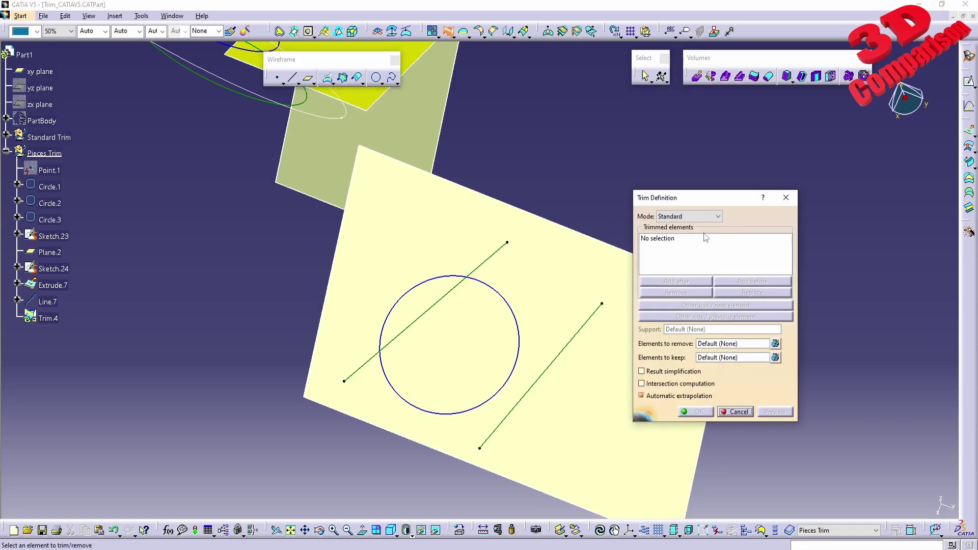
click(493, 290)
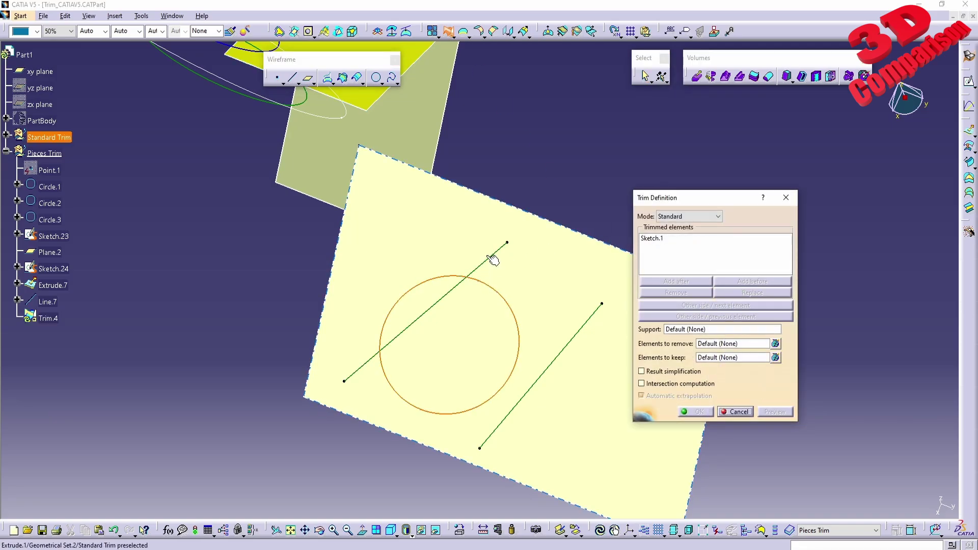
click(494, 260)
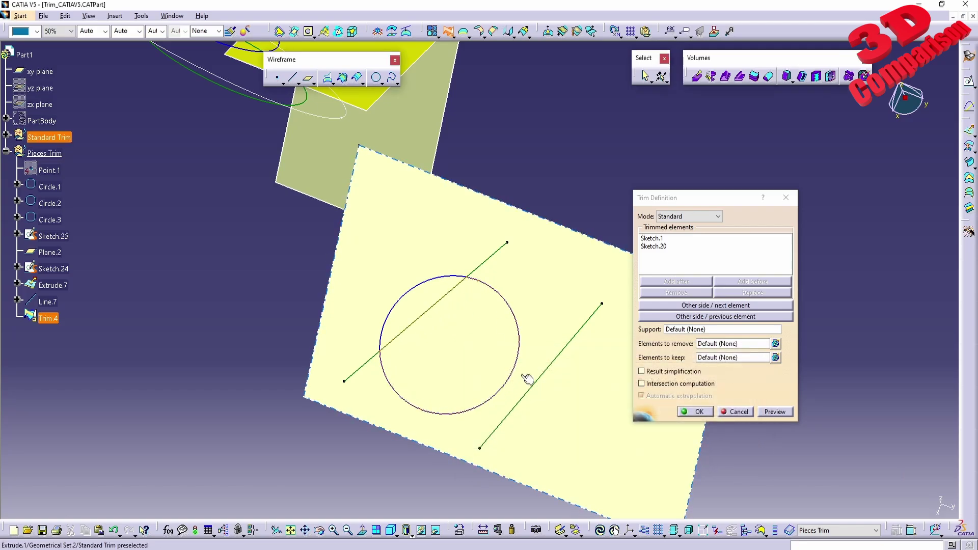
click(700, 412)
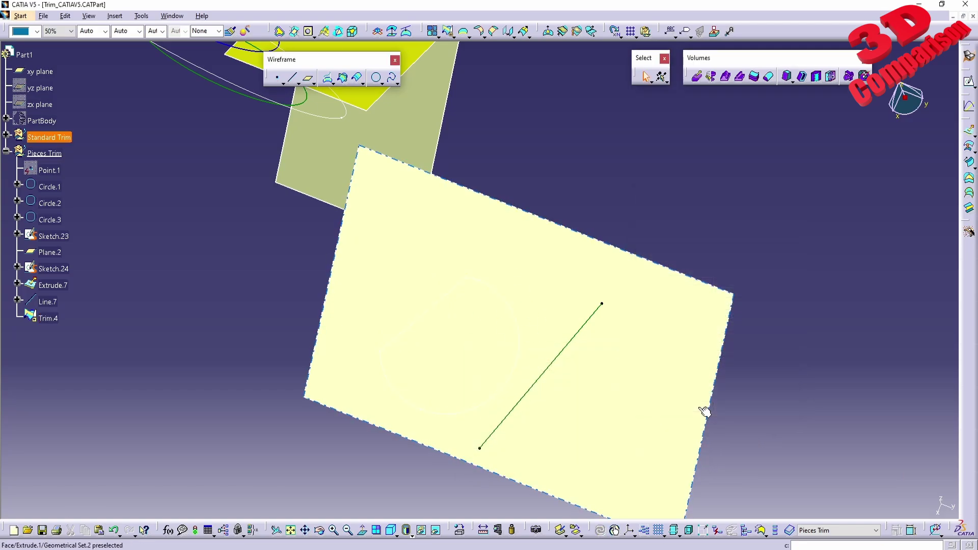
Colour the Extrude.1 surface behind the trimmed curve dark teal.
click(493, 291)
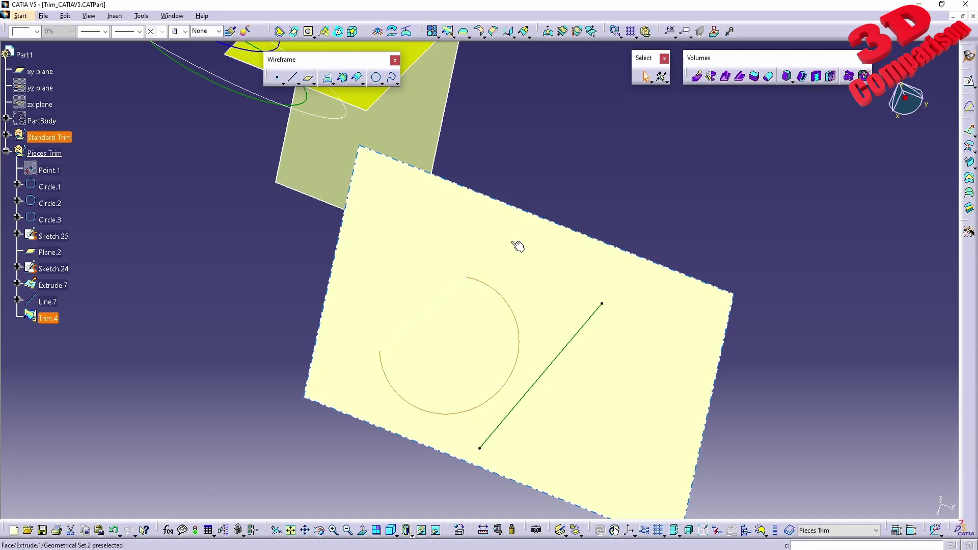
click(36, 31)
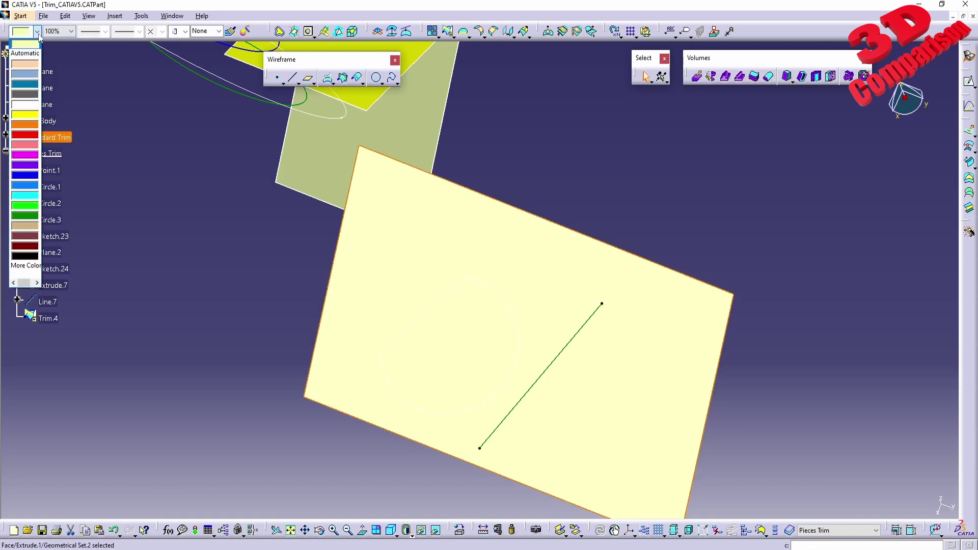
click(32, 87)
middle_drag(507, 391, 543, 305)
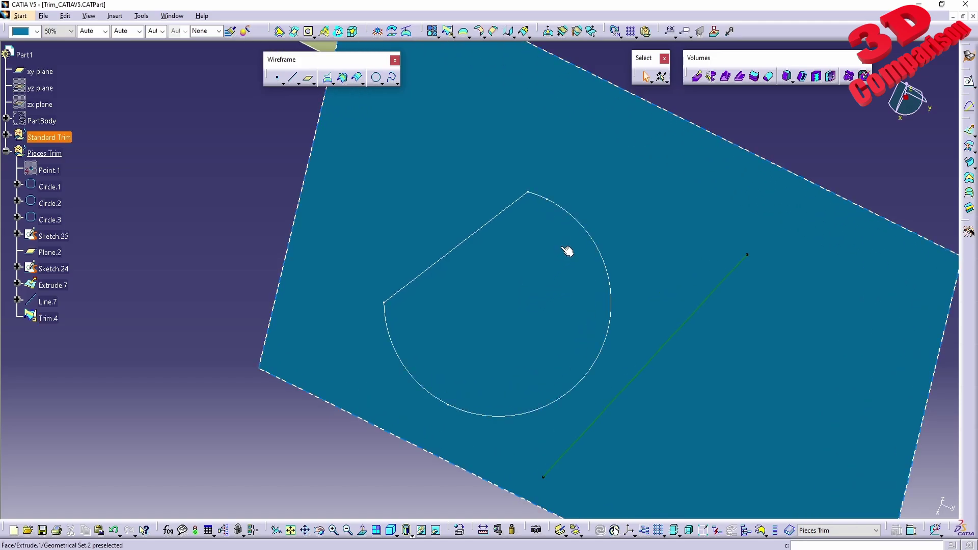
Undo the surface recolouring and remove the trim of the circle and line.
middle_drag(567, 255, 496, 301)
click(498, 290)
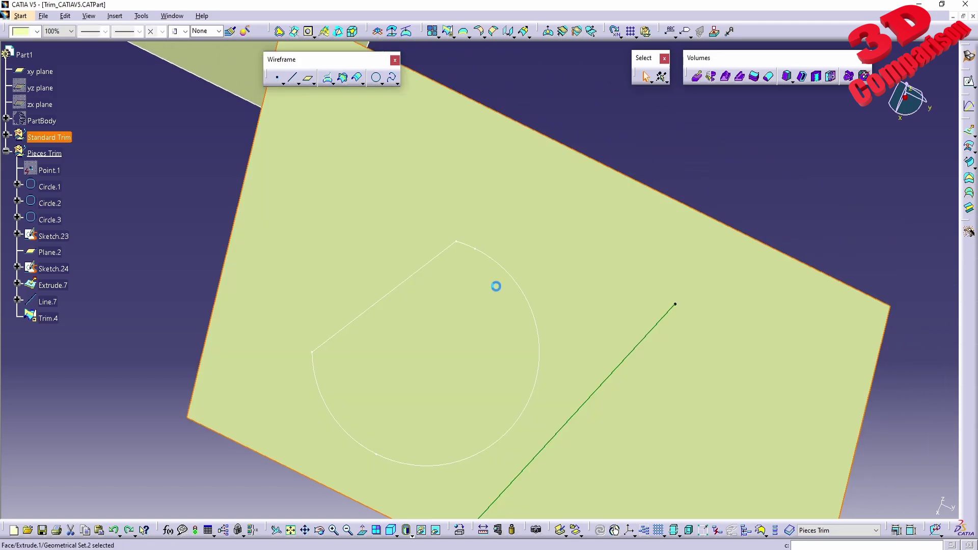
key(Delete)
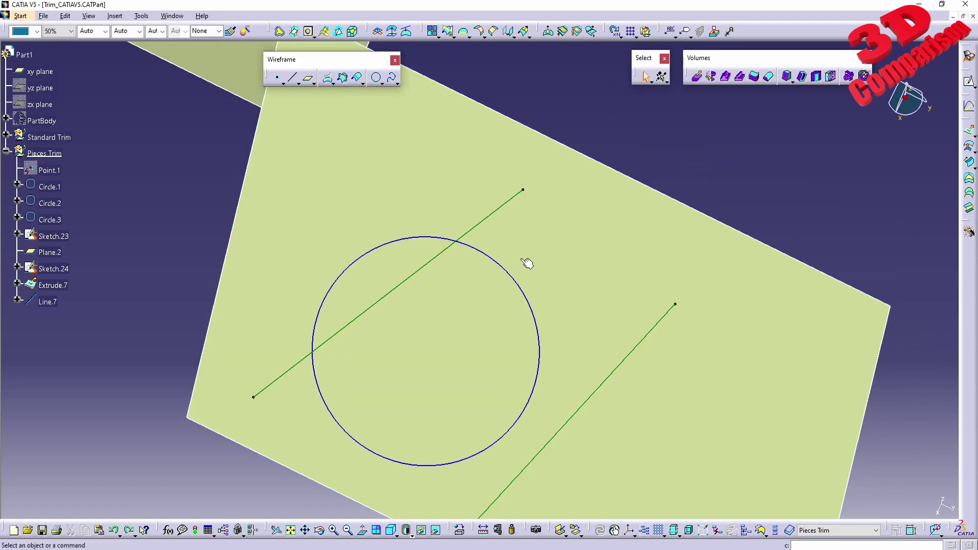
Try to trim the Extrude.1 surface with line Sketch.20 in Standard mode, and cancel the command.
middle_drag(554, 226, 524, 299)
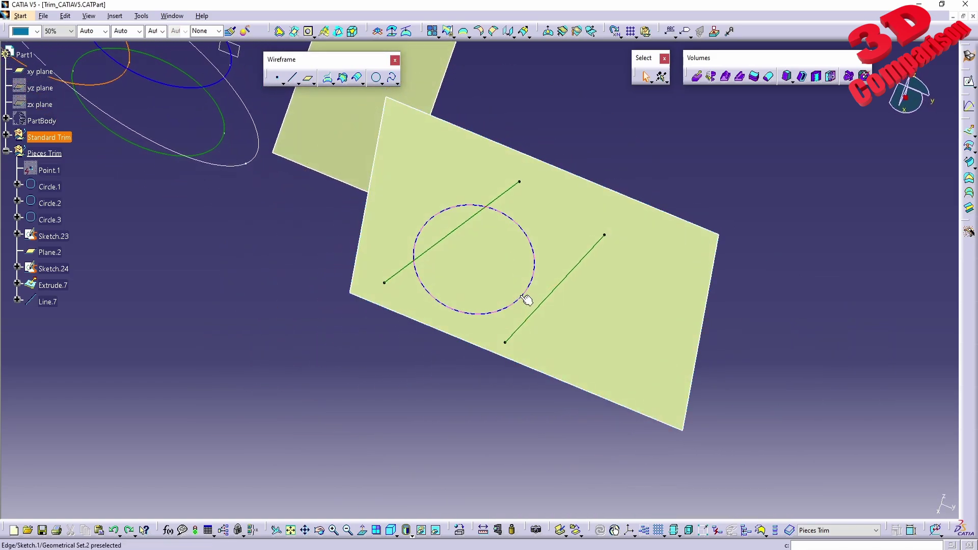
click(449, 32)
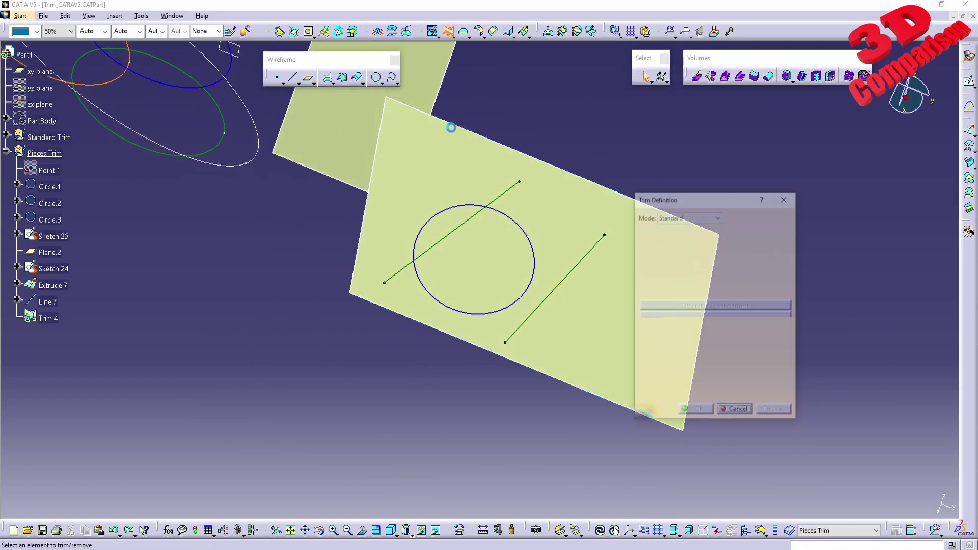
click(458, 160)
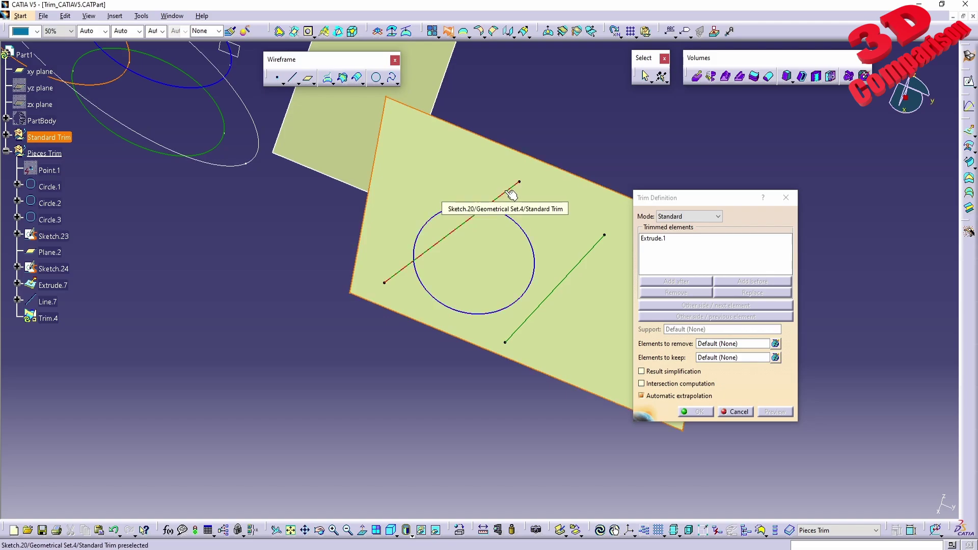
middle_drag(511, 194, 512, 317)
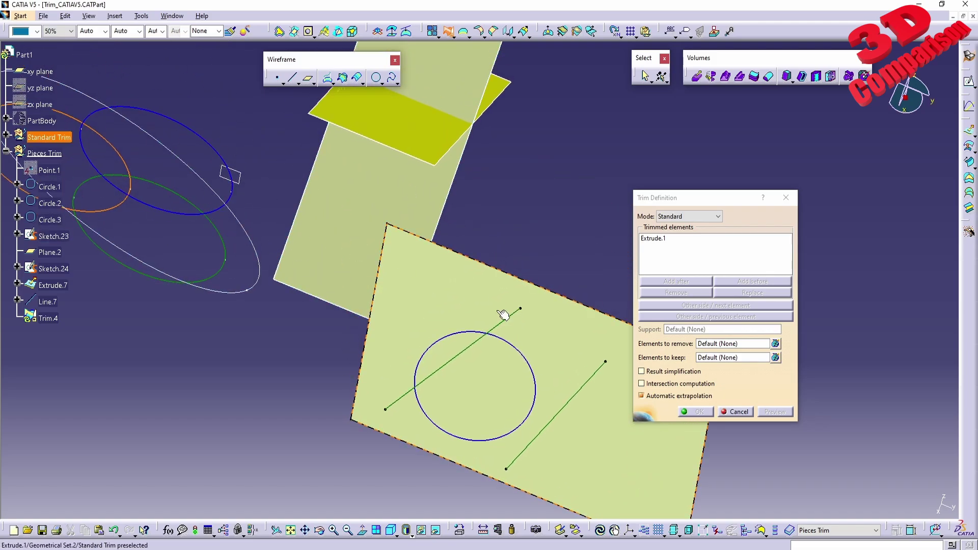
click(748, 416)
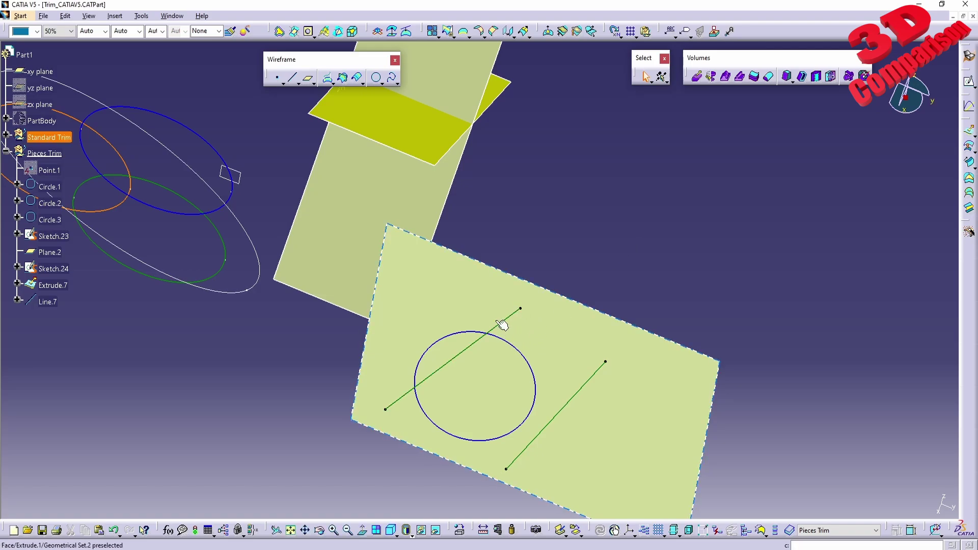
Split the Extrude.1 surface using the circle Sketch.1 as the cutting element.
click(451, 35)
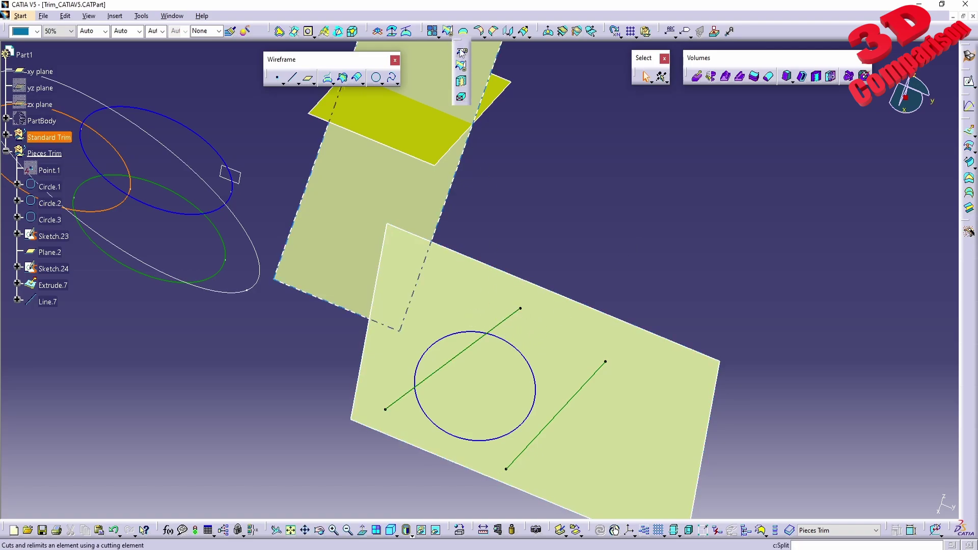
click(462, 52)
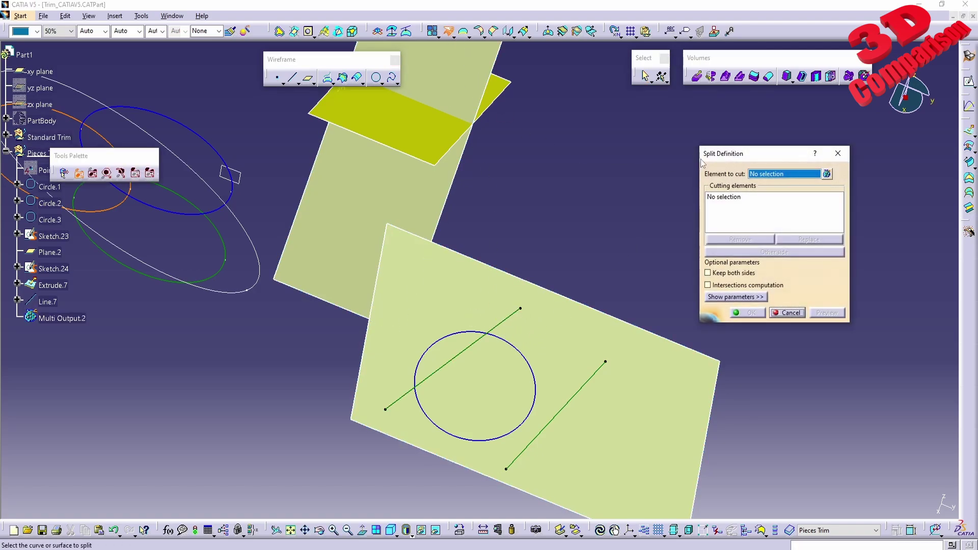
click(473, 292)
click(494, 333)
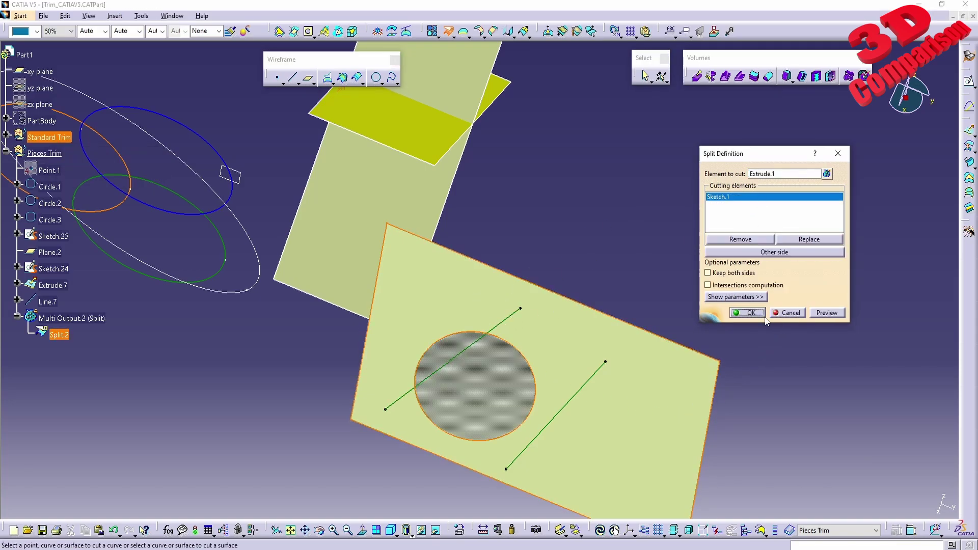
click(764, 314)
Delete the split feature made on the Extrude.1 surface.
click(57, 323)
key(Delete)
key(Return)
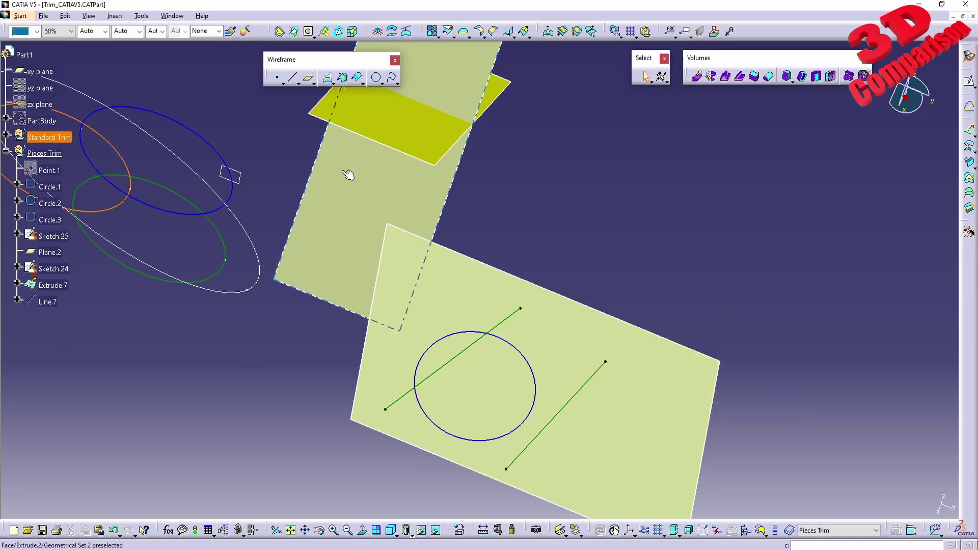
Create a Standard trim between the curved surface Translate.5 and the grey surface Extrude.7.
middle_drag(515, 311, 451, 295)
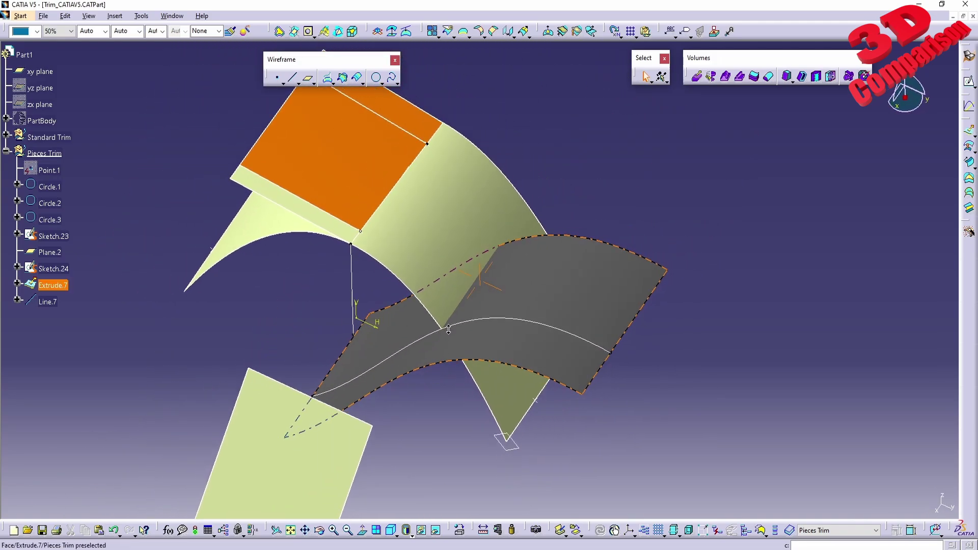
click(465, 36)
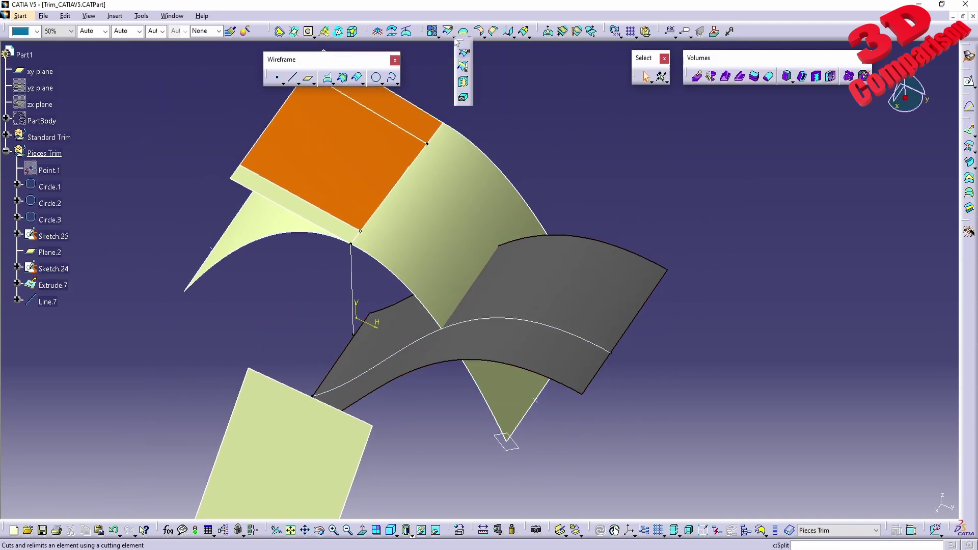
click(464, 68)
middle_drag(474, 216, 447, 265)
click(448, 254)
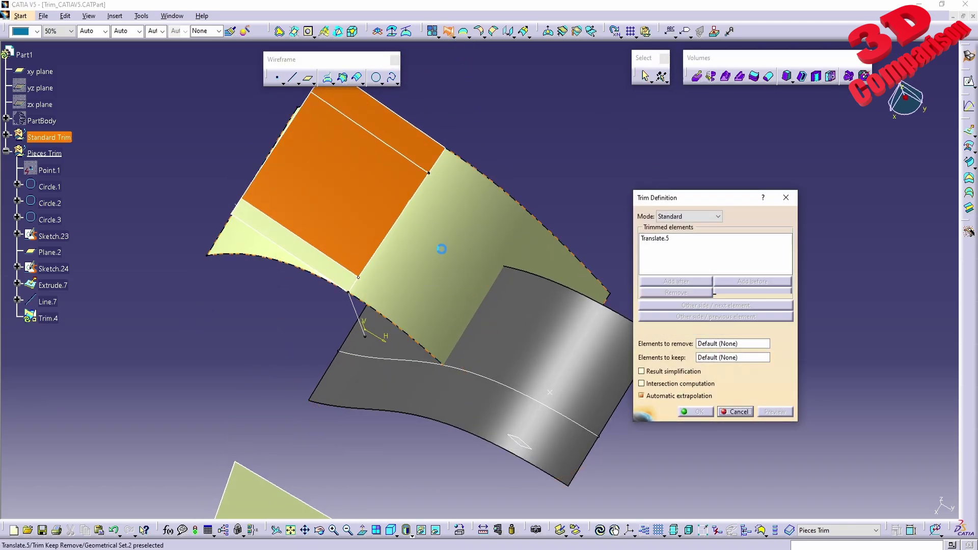
click(501, 347)
middle_drag(419, 428, 465, 413)
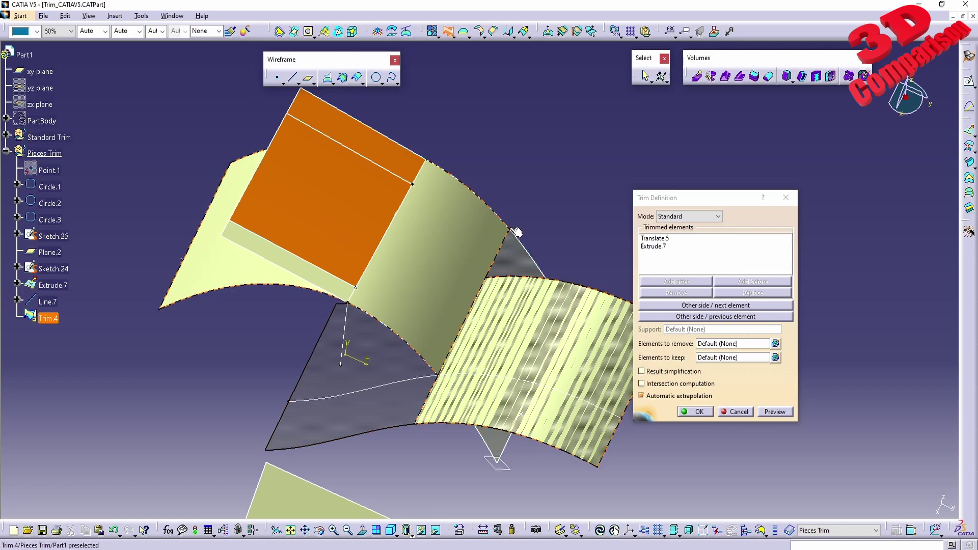
middle_drag(409, 419, 415, 338)
middle_drag(247, 468, 637, 387)
click(694, 412)
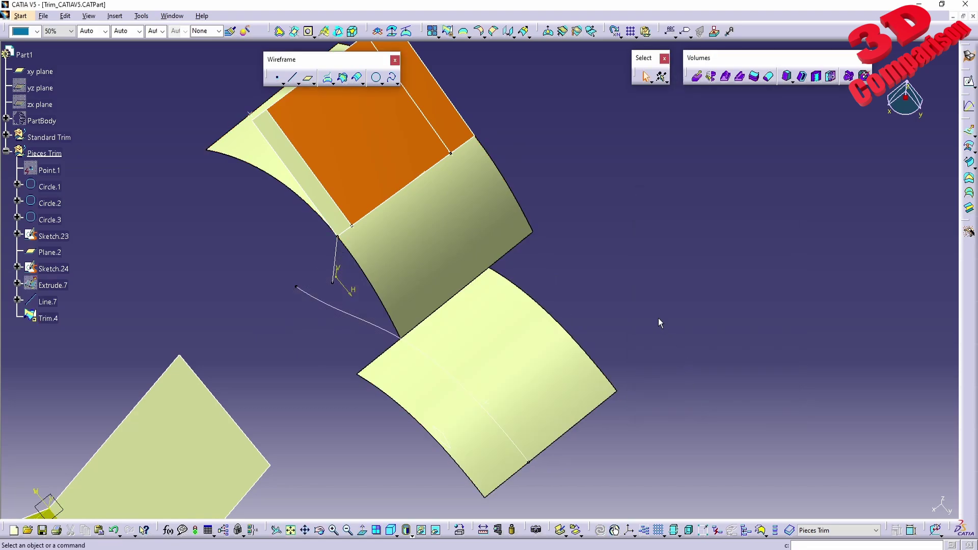
Edit Trim.4 to keep the opposite side of the curved surface Translate.5.
double_click(48, 319)
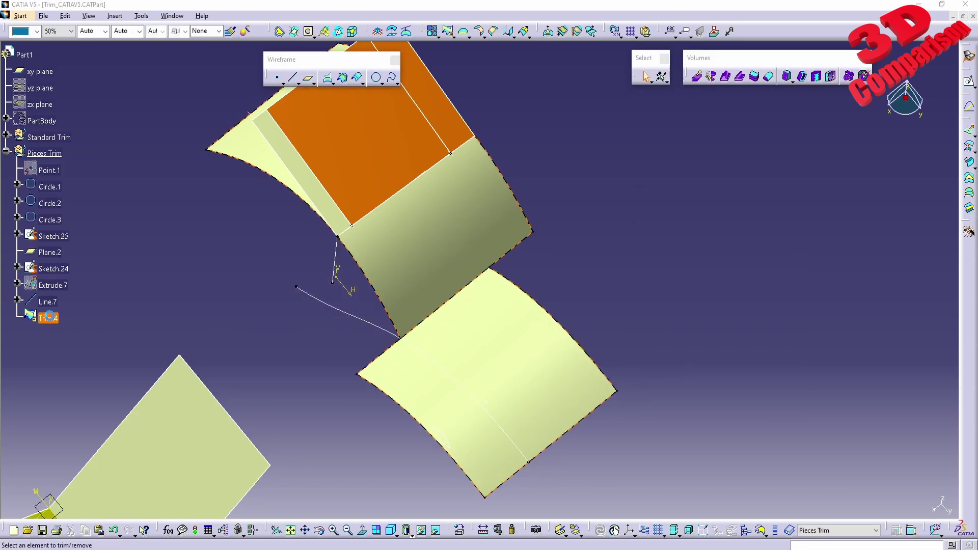
click(712, 305)
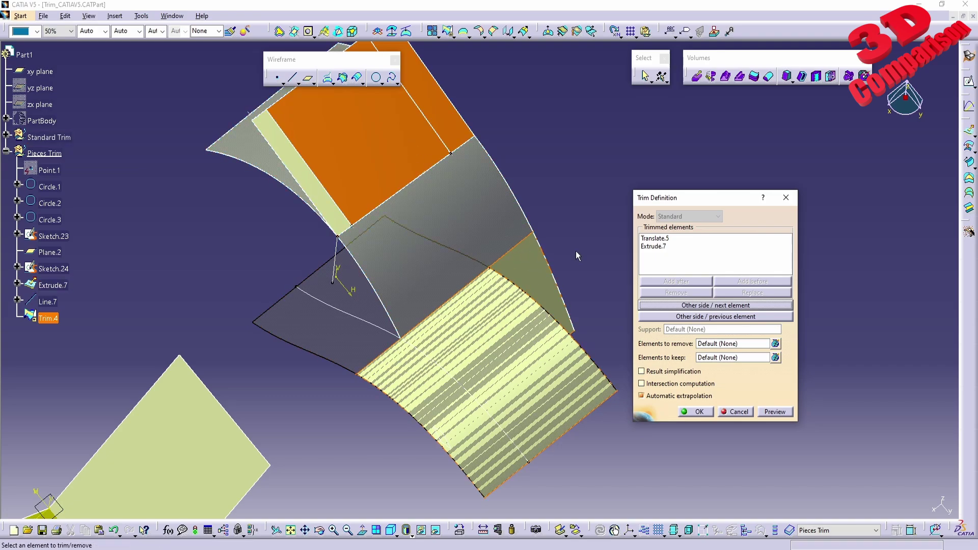
click(700, 417)
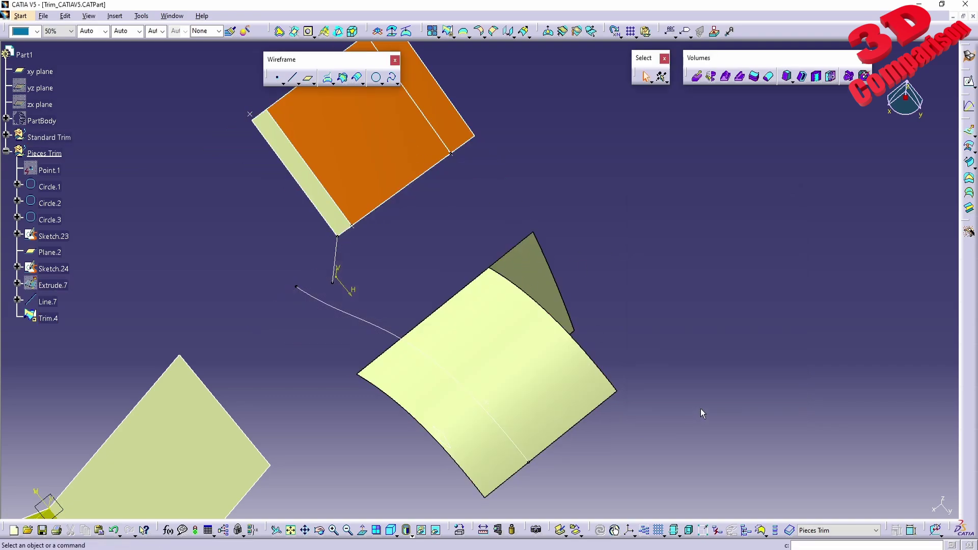
middle_drag(544, 391, 502, 389)
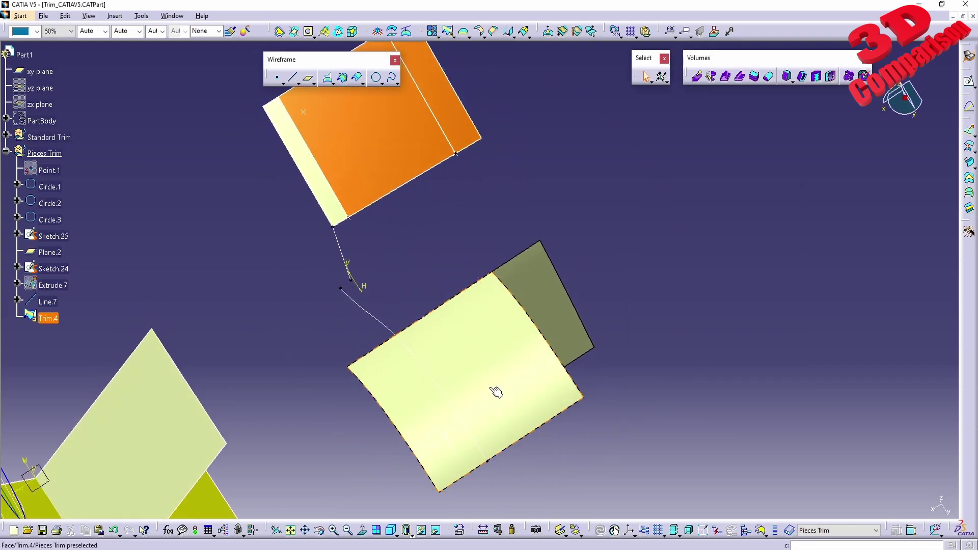
Edit Trim.4 again and switch the kept sides of both Extrude.7 and Translate.5.
double_click(48, 318)
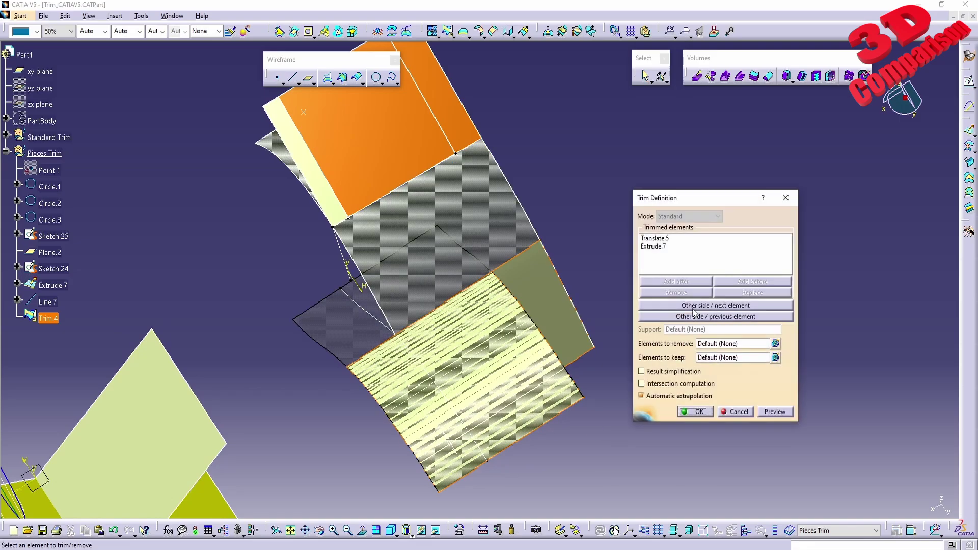
click(699, 317)
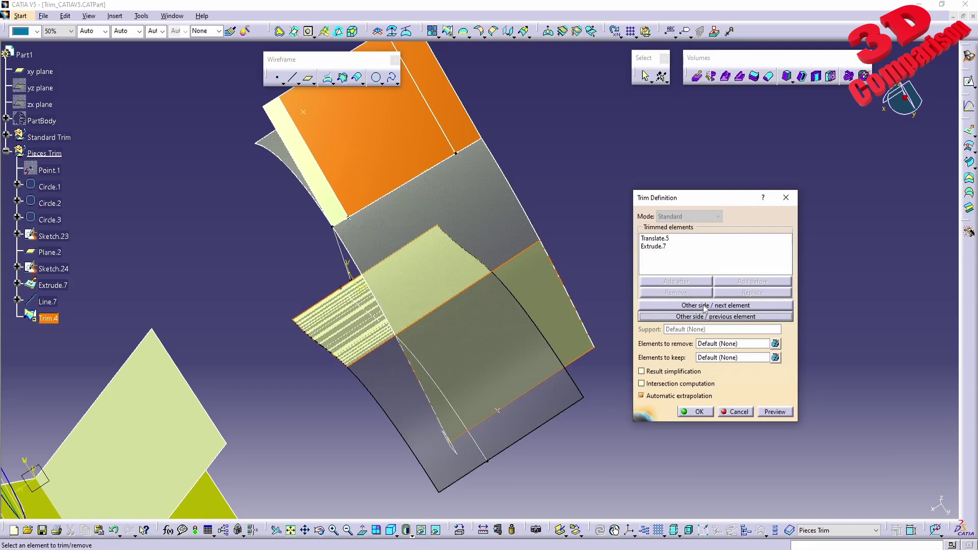
click(706, 307)
click(701, 414)
middle_drag(429, 361, 265, 306)
Delete the Trim.4 feature from the Pieces Trim set.
click(53, 318)
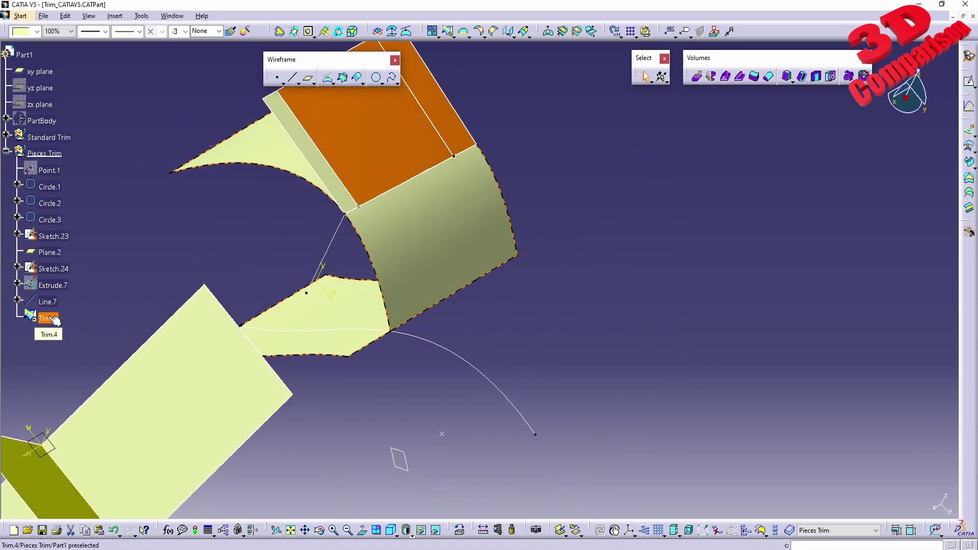
key(Delete)
key(Return)
Set the Limit 2 dimension of the grey surface Extrude.7 to 65 mm.
double_click(500, 302)
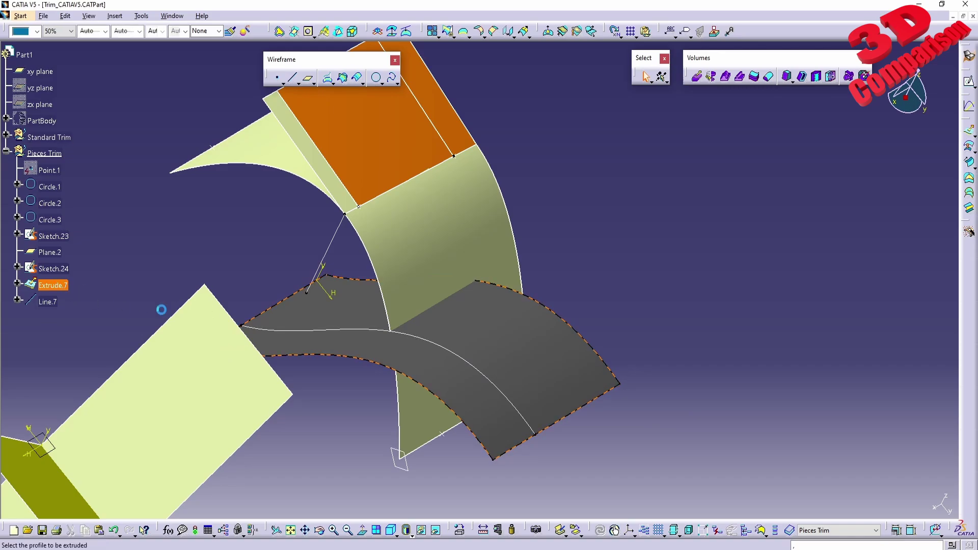
middle_drag(465, 313, 458, 331)
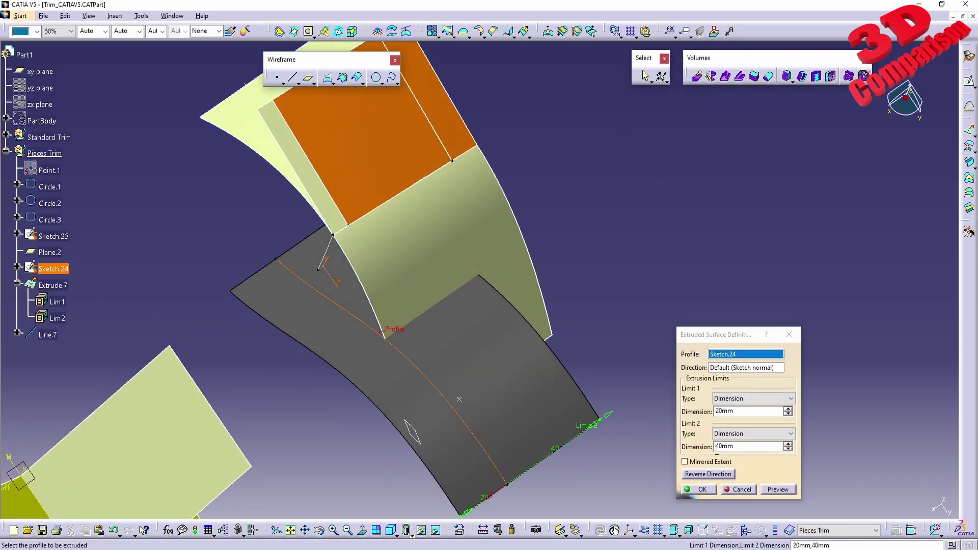
click(751, 446)
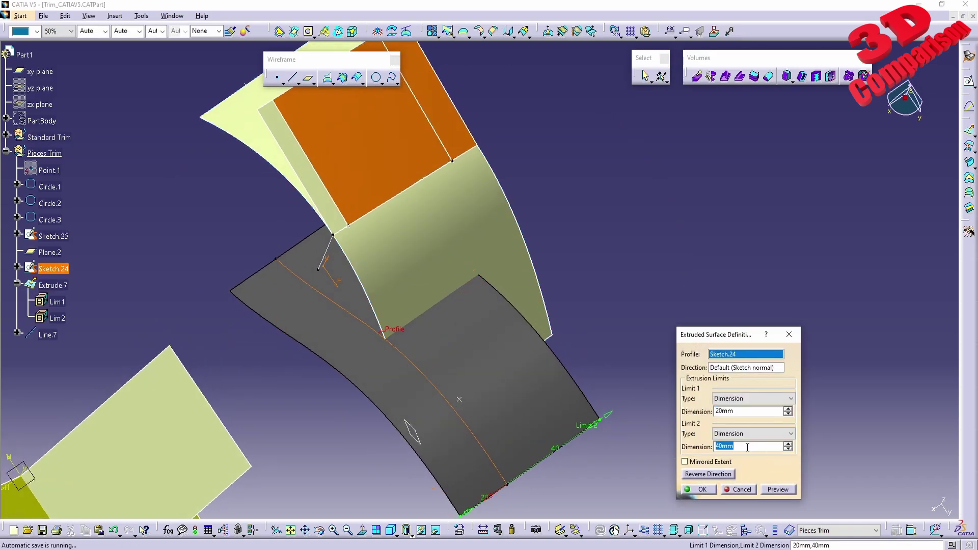
click(778, 488)
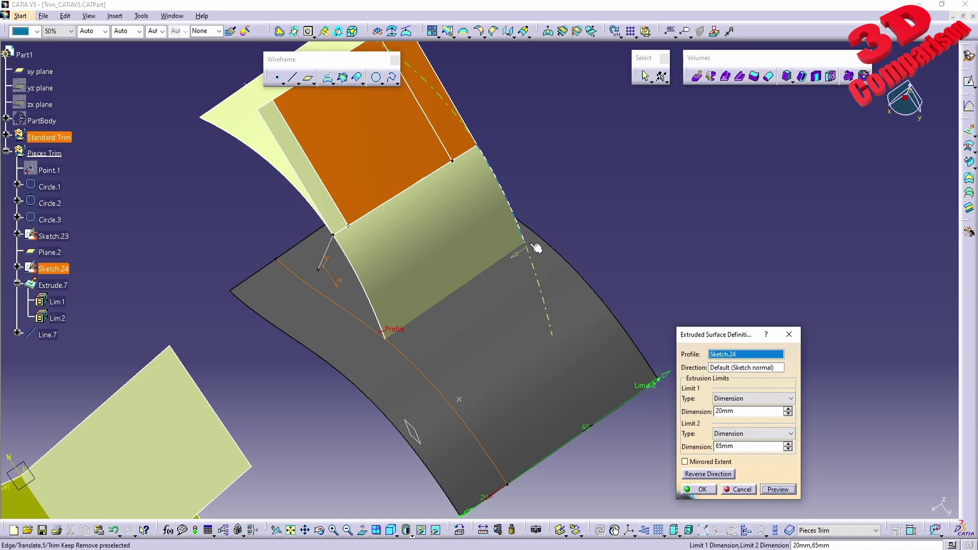
click(699, 487)
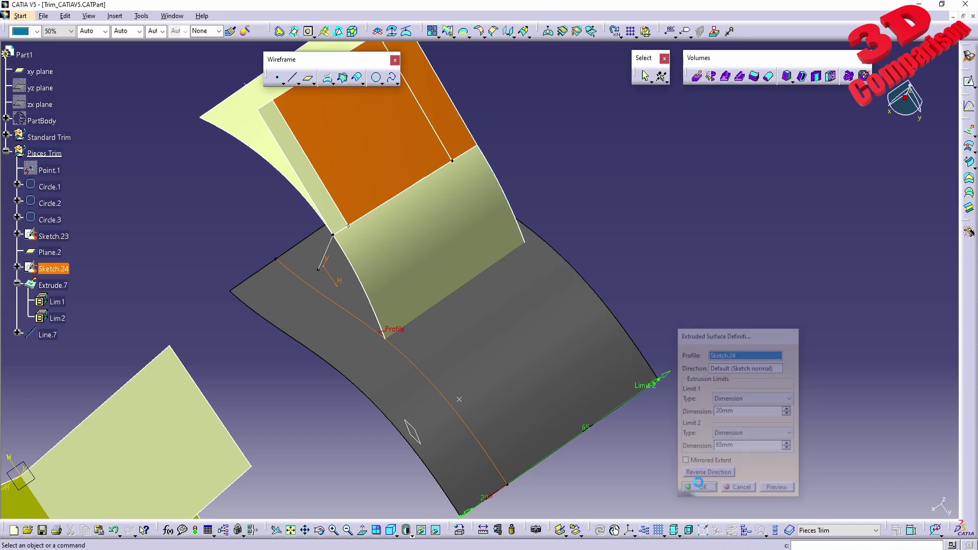
Set up a Standard trim between Translate.5 and the widened Extrude.7, and switch the kept side of Translate.5.
click(448, 32)
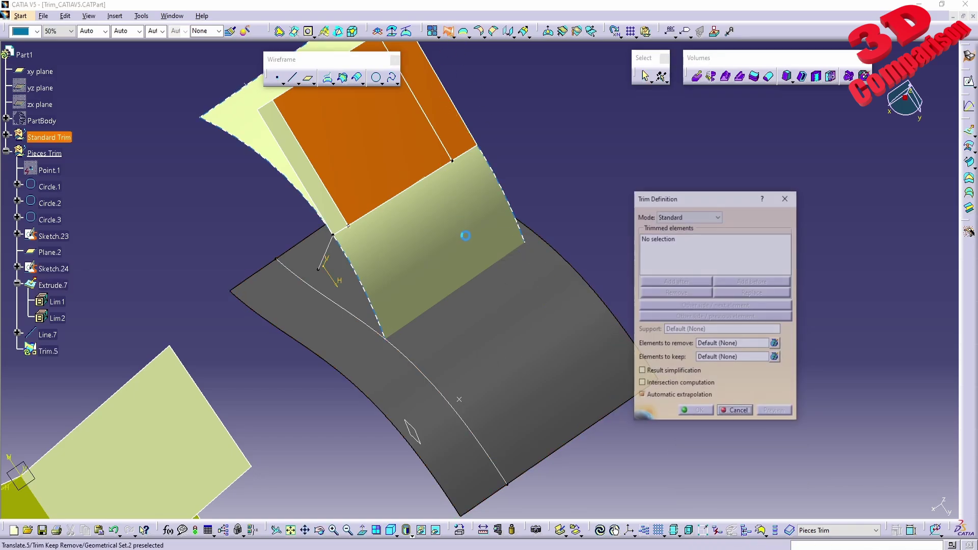
click(448, 251)
click(490, 324)
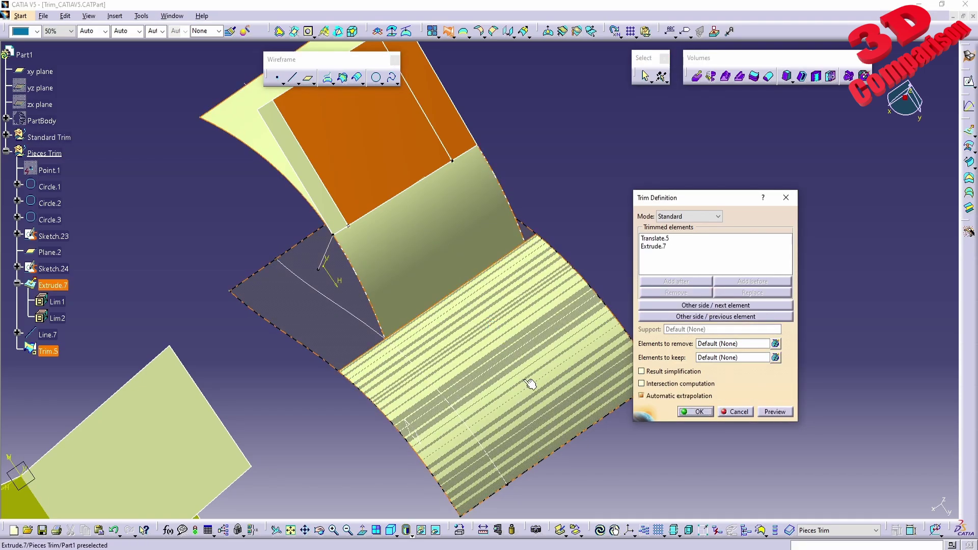
click(683, 306)
click(683, 305)
middle_drag(325, 361, 509, 358)
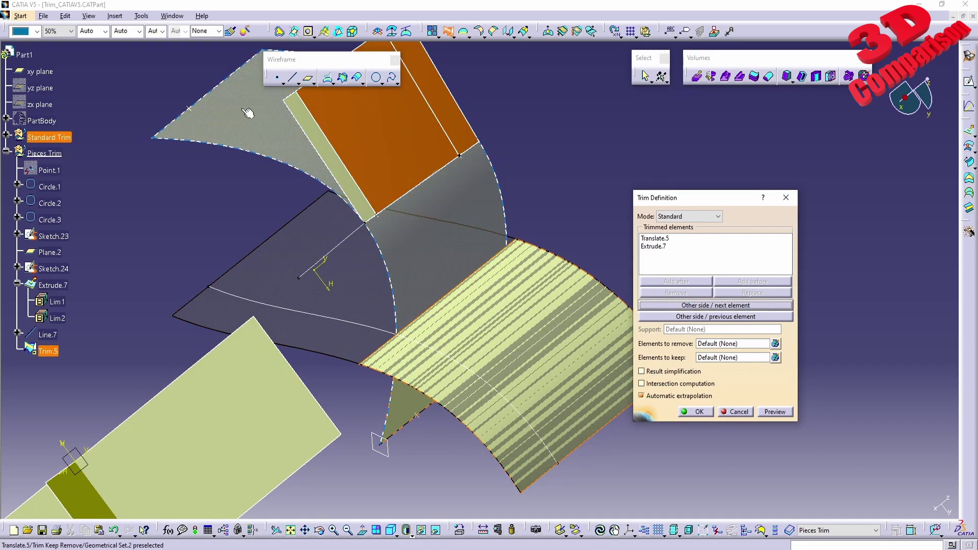
Try different kept-side combinations for Translate.5 and Extrude.7, and cancel the trim.
click(679, 305)
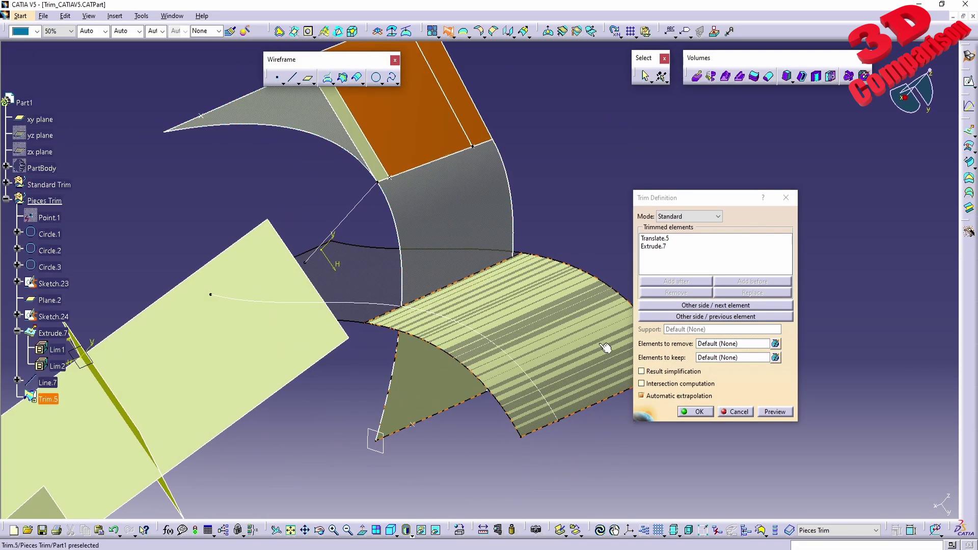
click(680, 305)
click(683, 317)
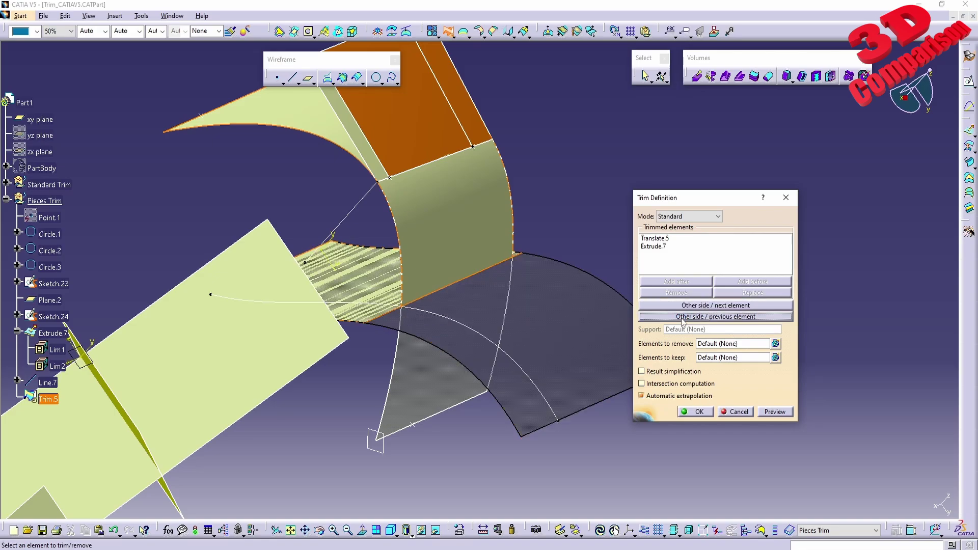
click(723, 305)
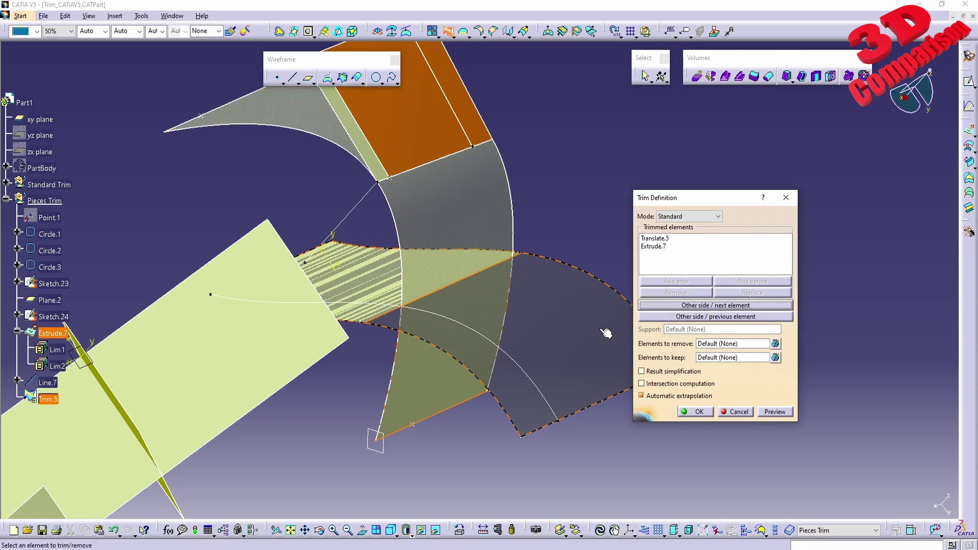
click(682, 317)
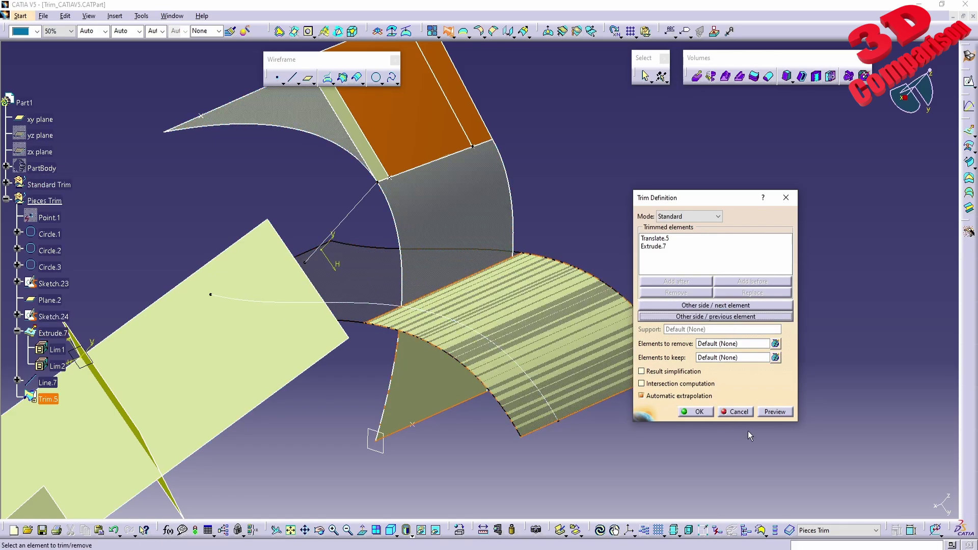
click(736, 412)
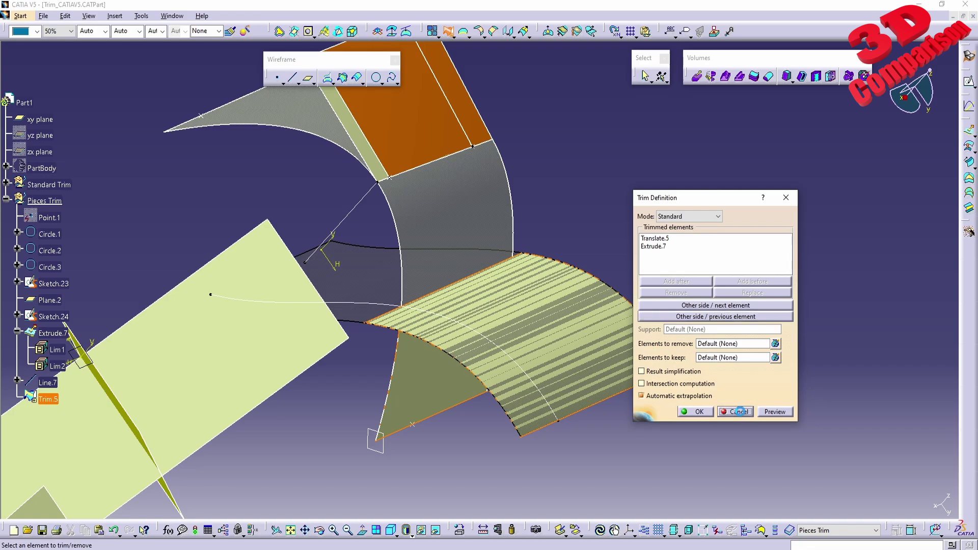
Create a Standard trim between the crossing flat surfaces Extrude.2 and Extrude.3, with the default elements to remove and keep.
middle_drag(541, 336, 474, 178)
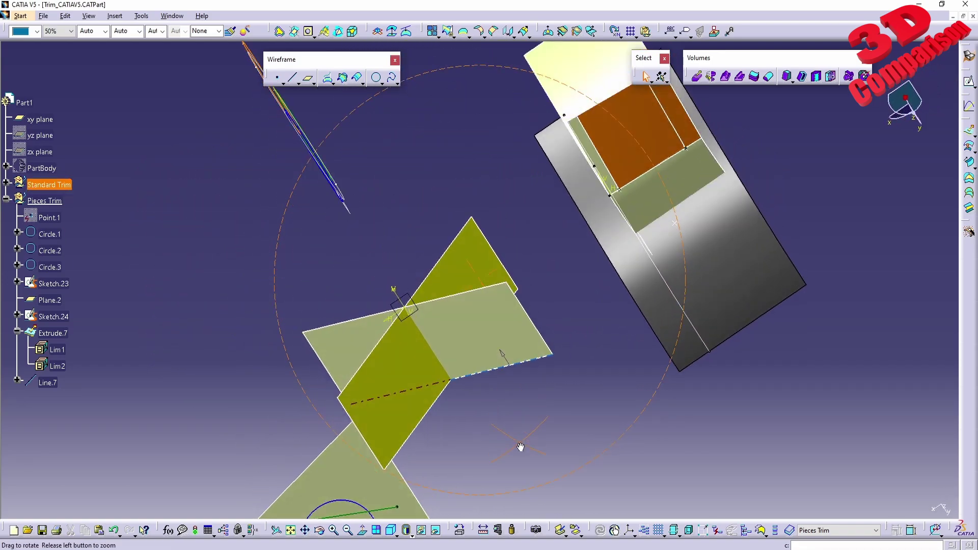
click(449, 32)
middle_drag(552, 316, 461, 225)
click(470, 269)
click(502, 258)
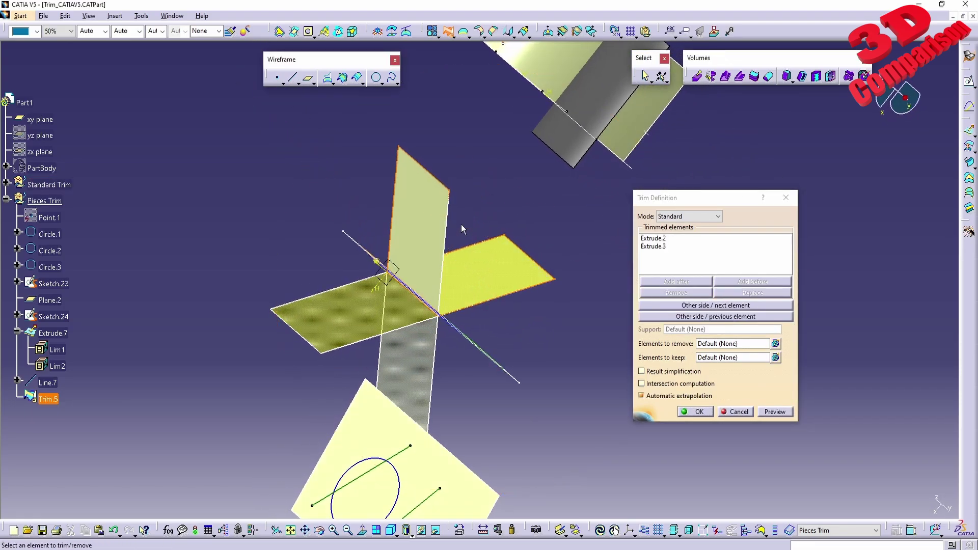
click(729, 360)
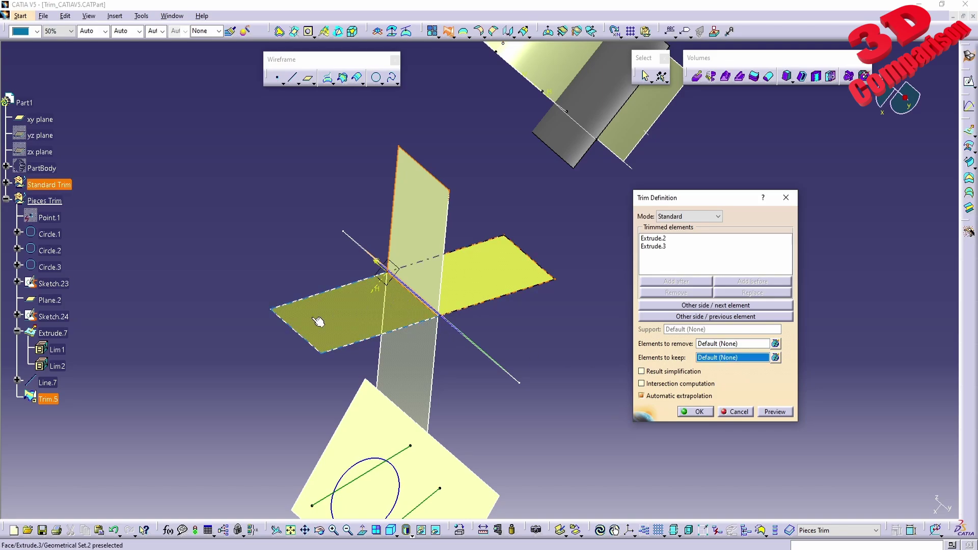
click(699, 412)
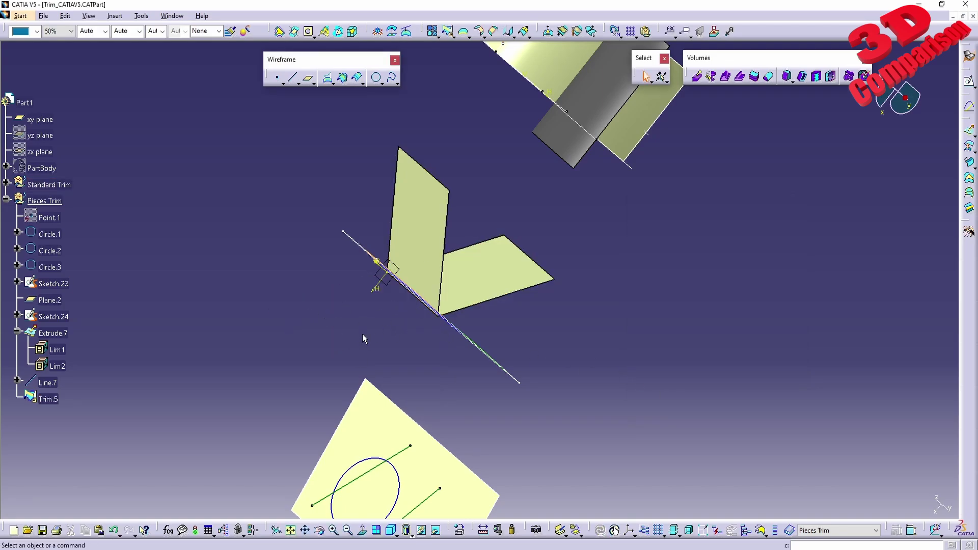
Edit the flat-surface trim and specify the outer edge on the discarded half of Extrude.3 as the element to keep.
double_click(51, 398)
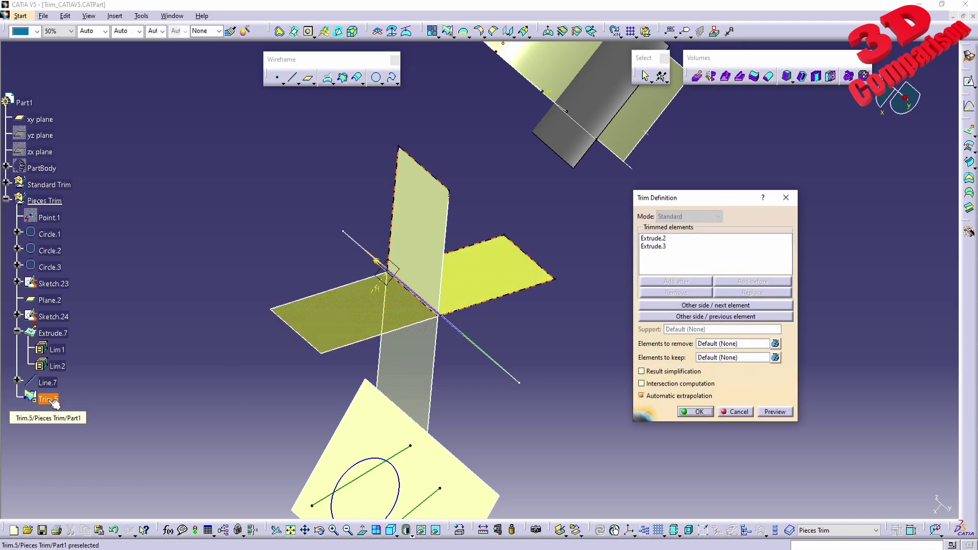
click(715, 358)
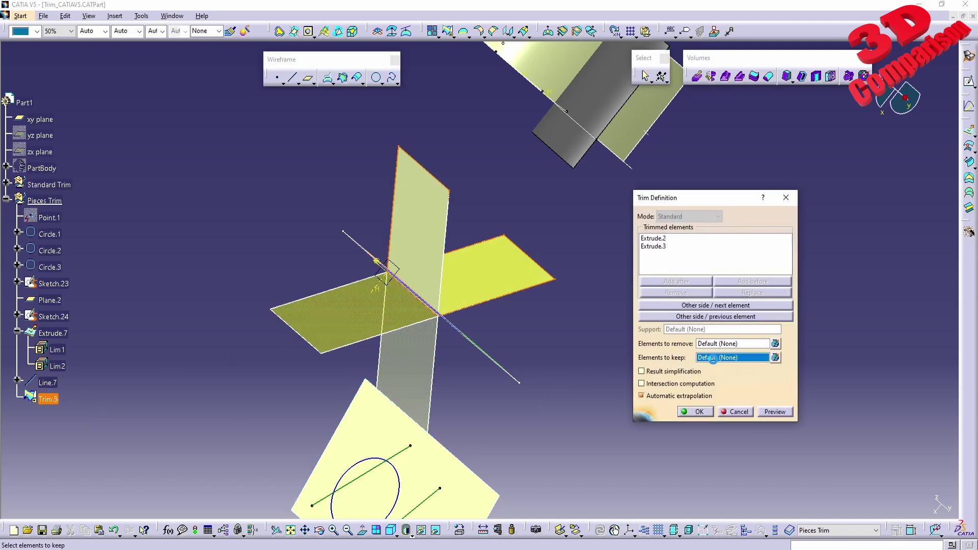
click(299, 332)
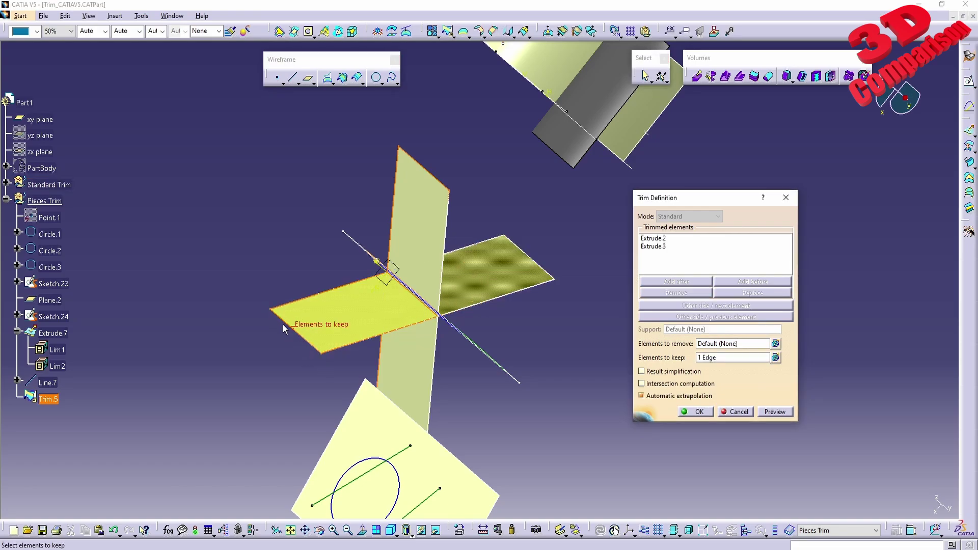
click(696, 412)
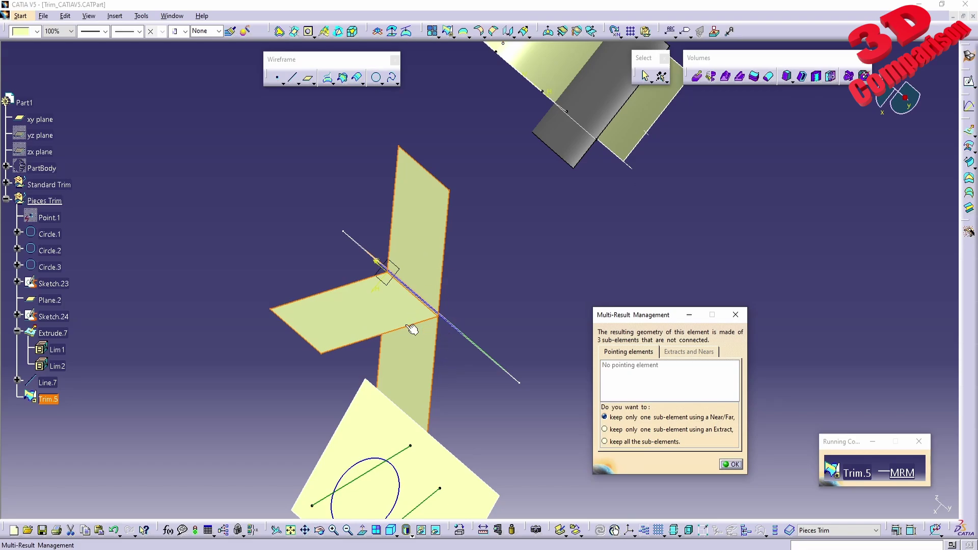
Keep all the sub-elements in the multi-result management of the flat-surface trim.
middle_drag(560, 433, 498, 426)
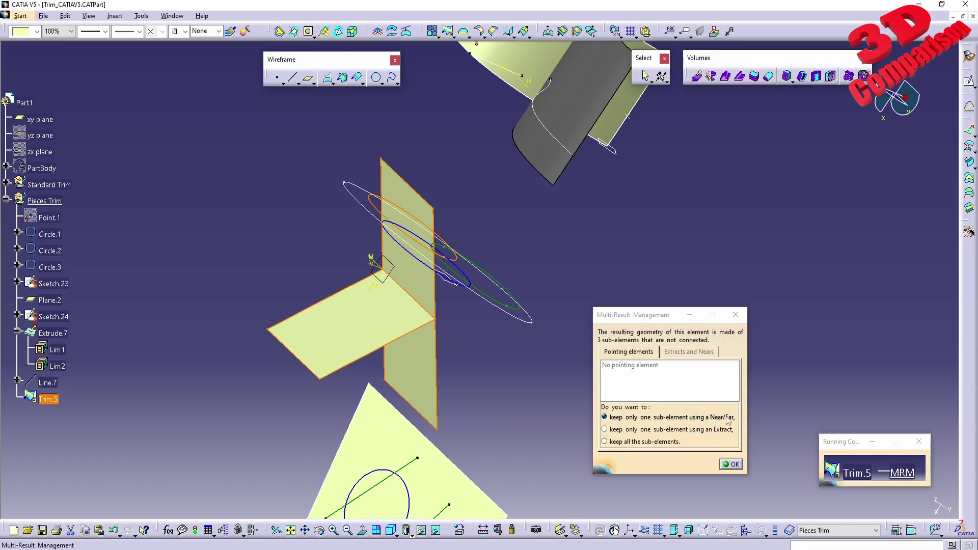
click(668, 443)
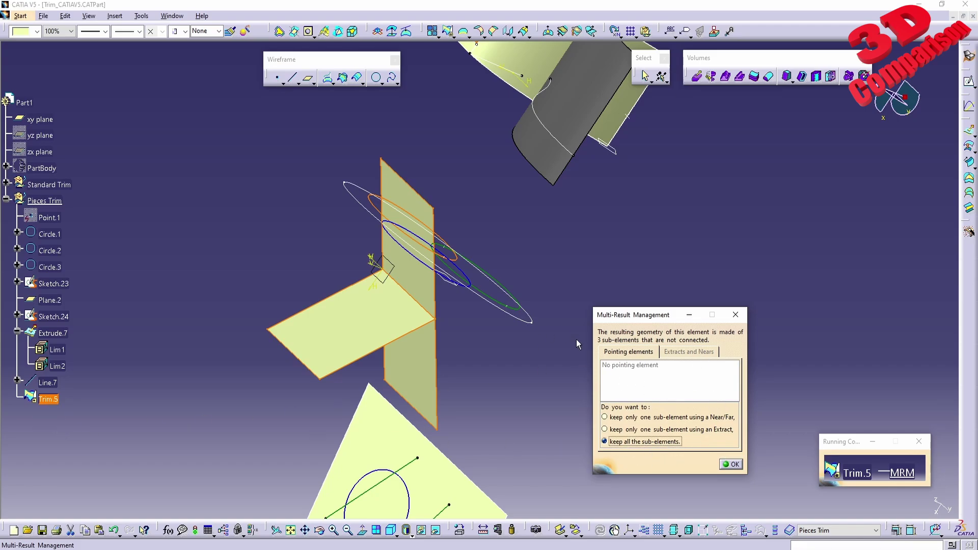
mouse_move(620, 316)
mouse_down()
mouse_move(641, 320)
mouse_move(629, 314)
mouse_up()
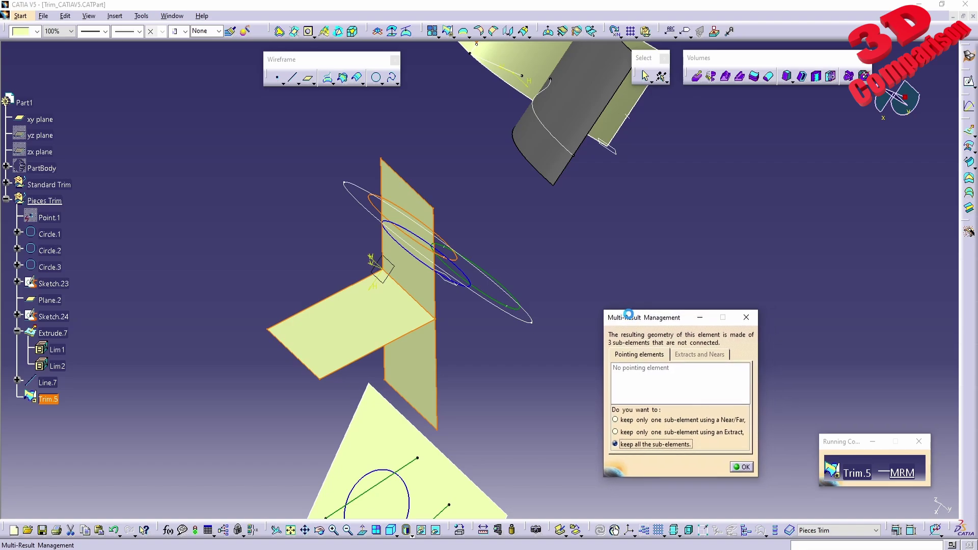
click(741, 467)
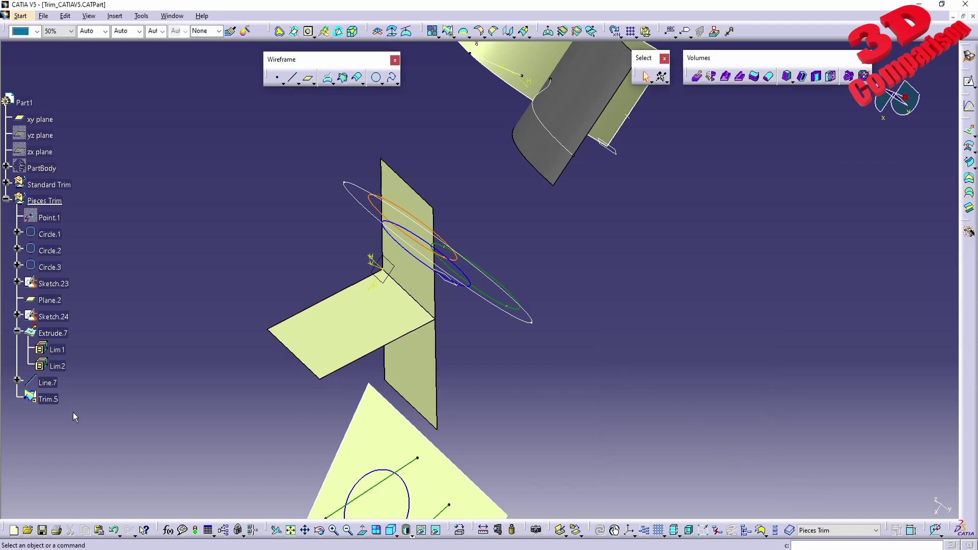
Edit the flat-surface trim Trim.5 and remove the Extrude.3 edge from its elements to keep.
double_click(54, 400)
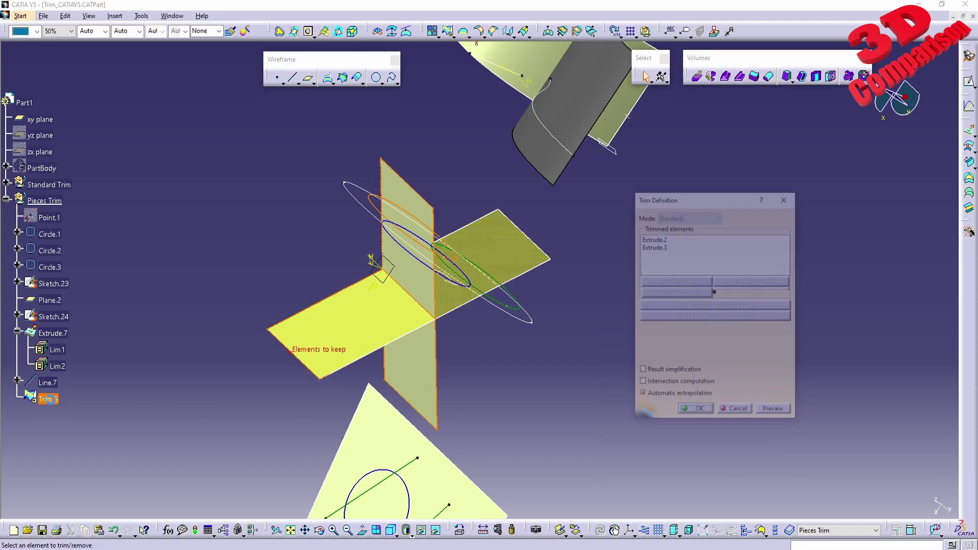
right_click(713, 359)
click(774, 357)
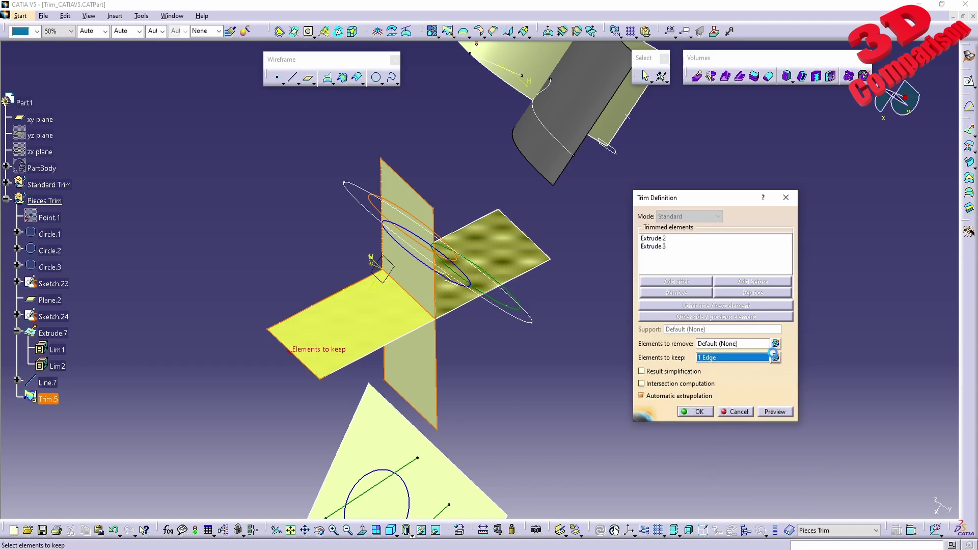
click(890, 441)
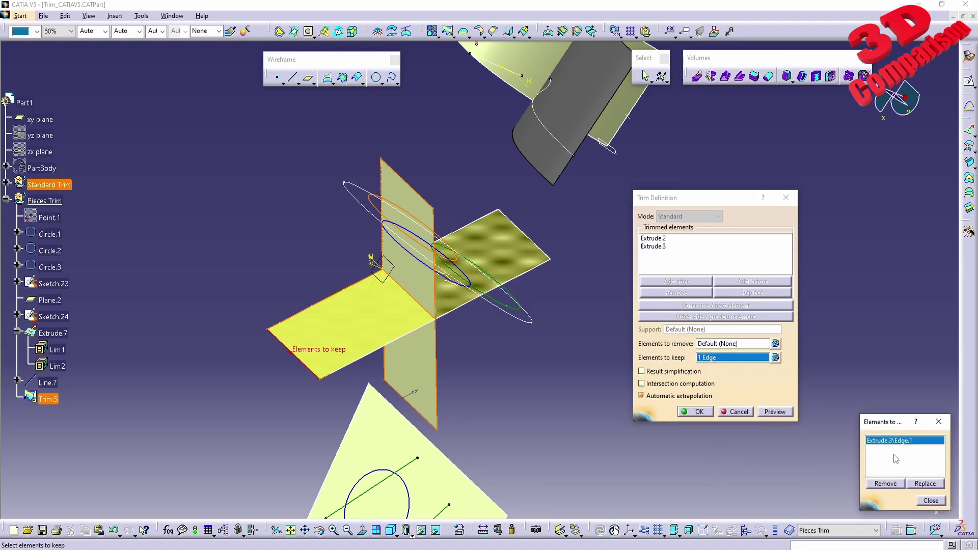
click(896, 485)
click(931, 502)
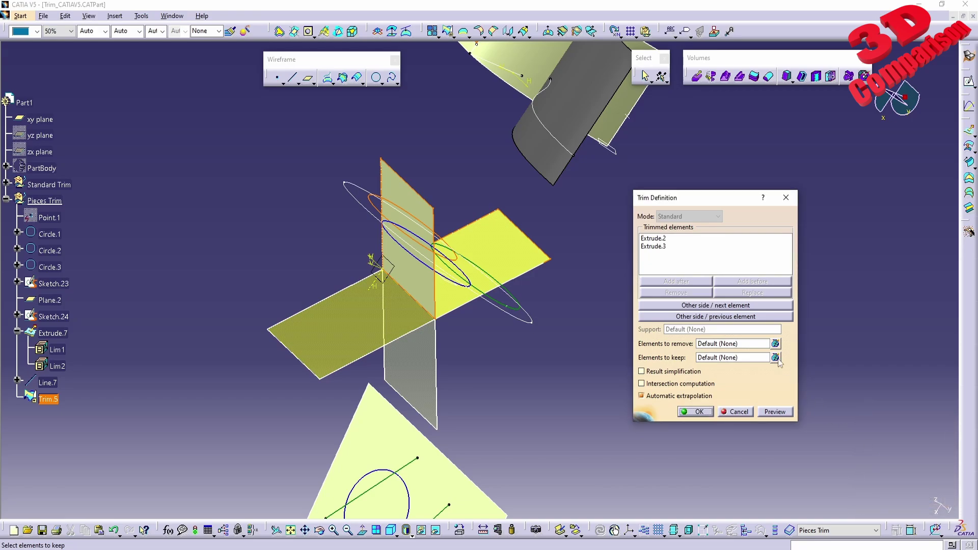
Try the long side edge of Extrude.3 that spans both halves as the element to keep, and remove it again.
click(719, 359)
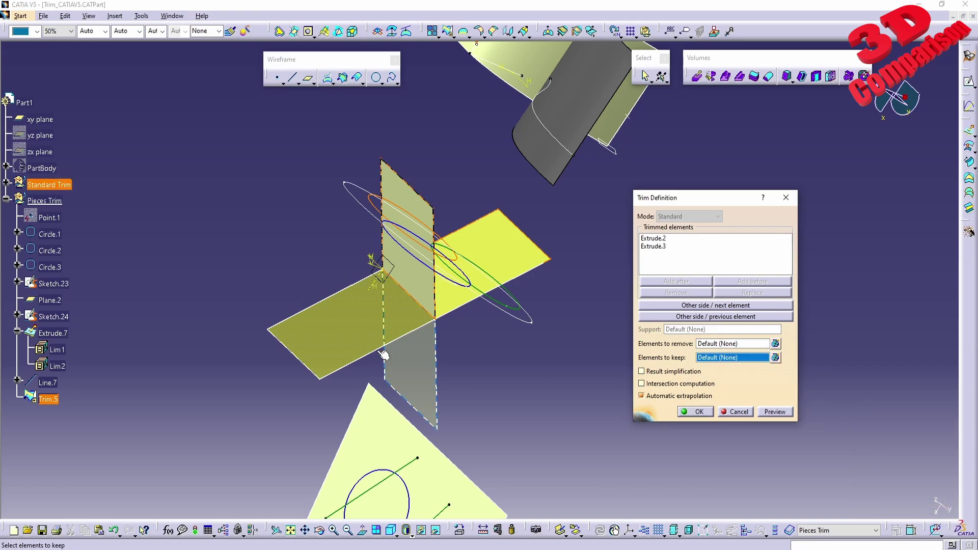
click(394, 348)
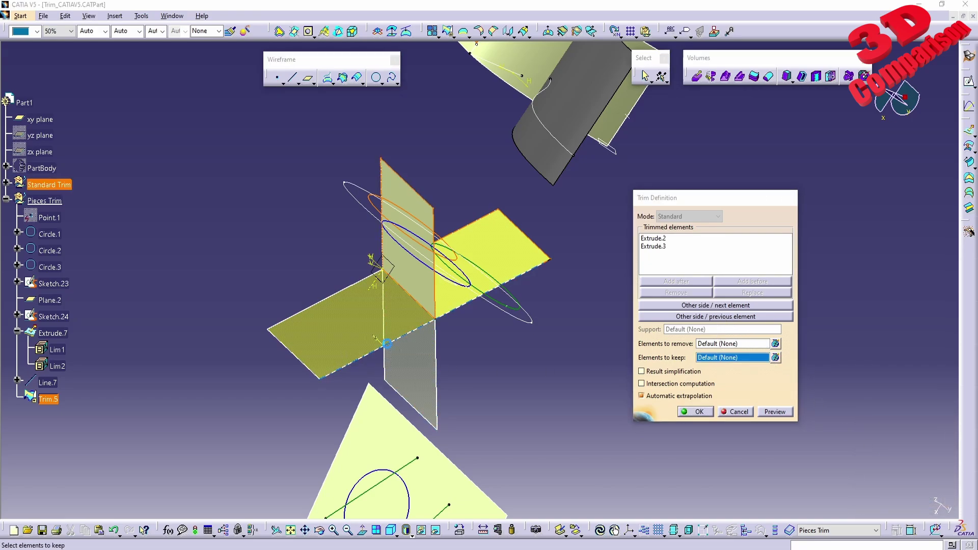
drag(460, 233, 663, 222)
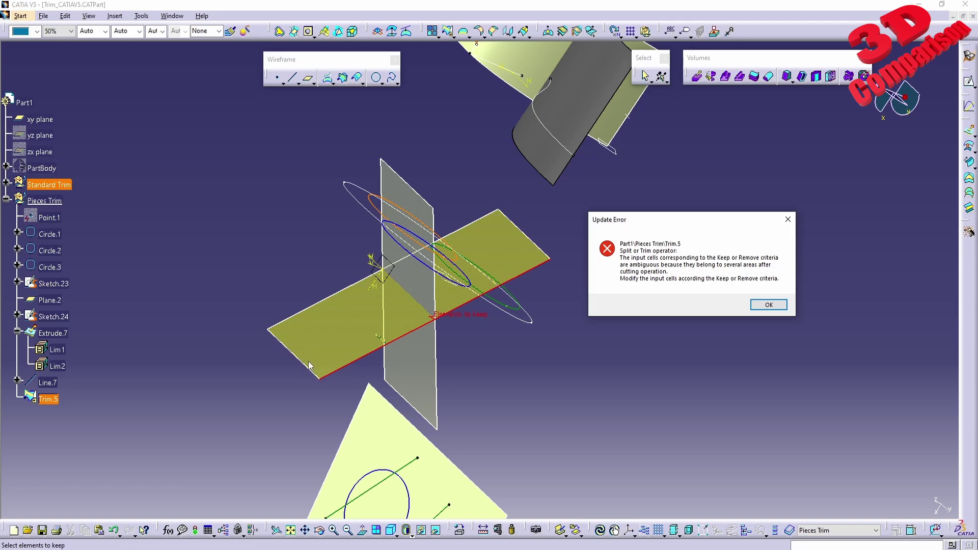
click(767, 306)
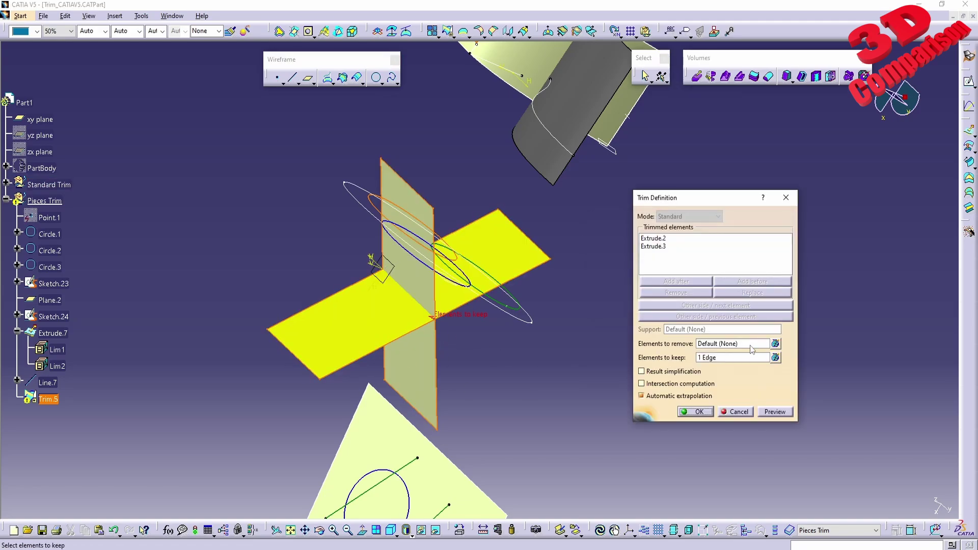
click(776, 358)
click(891, 441)
click(886, 484)
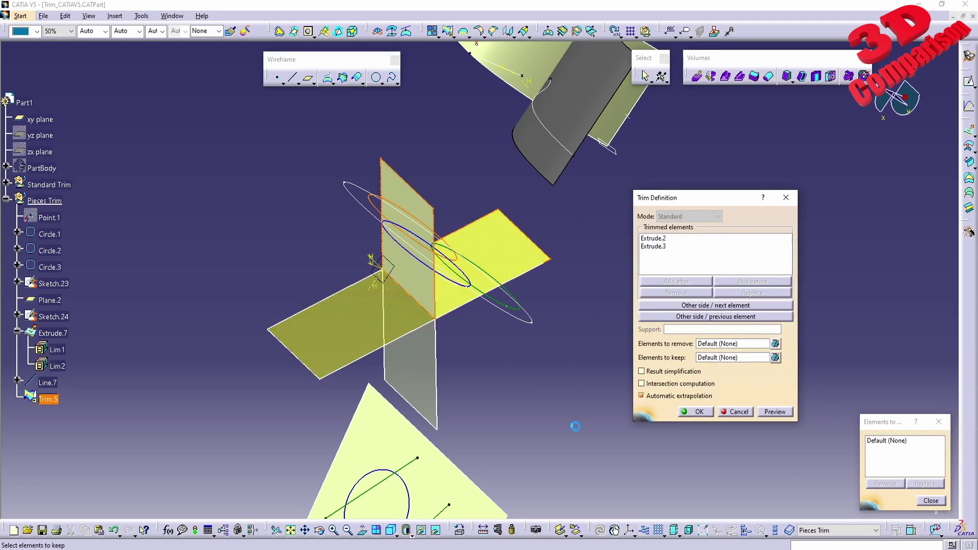
Specify the lower edge of the vertical surface Extrude.2 as the element to keep, and keep all the sub-elements.
click(409, 401)
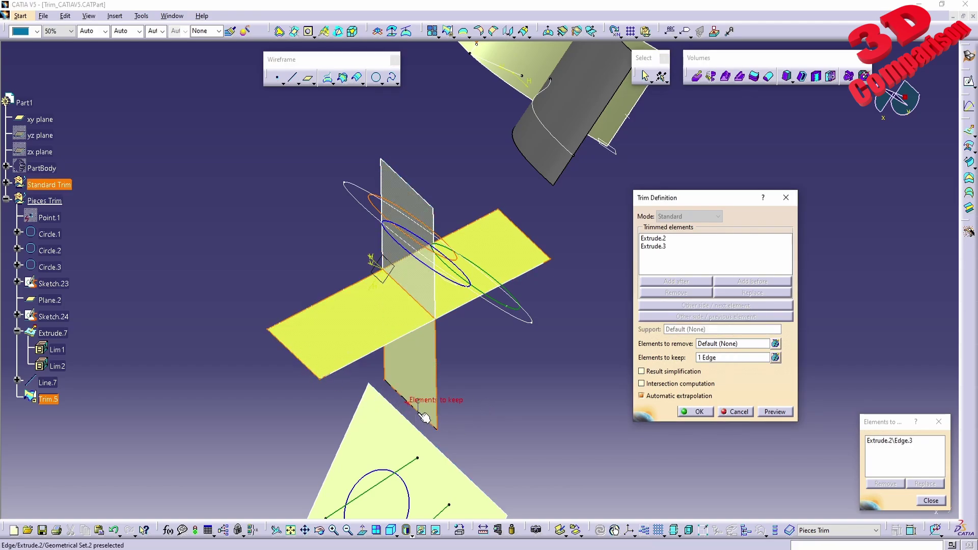
click(699, 413)
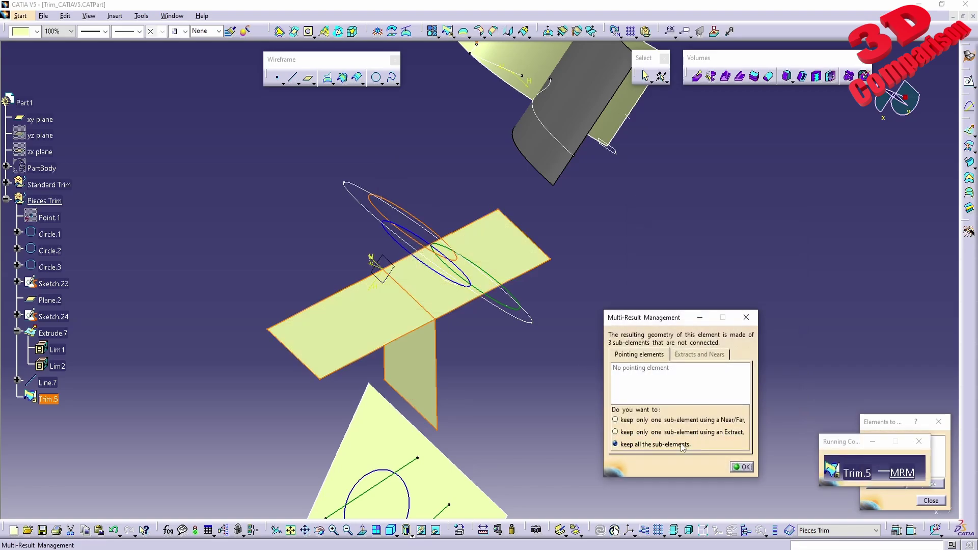
click(741, 467)
Create a Standard trim between the curved surface Translate.5 and the overlapping surface Translate.13 with the default elements to remove and keep.
middle_drag(566, 352, 510, 418)
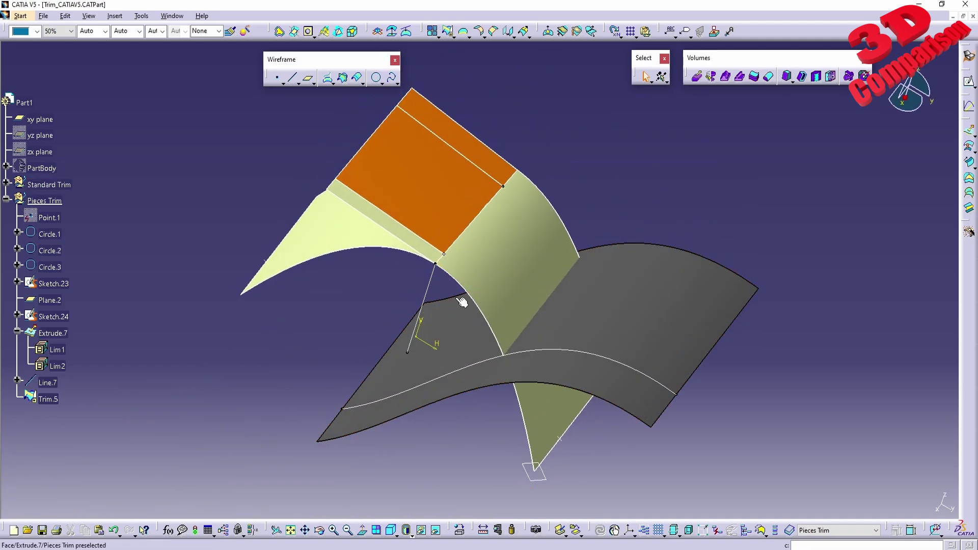
click(449, 32)
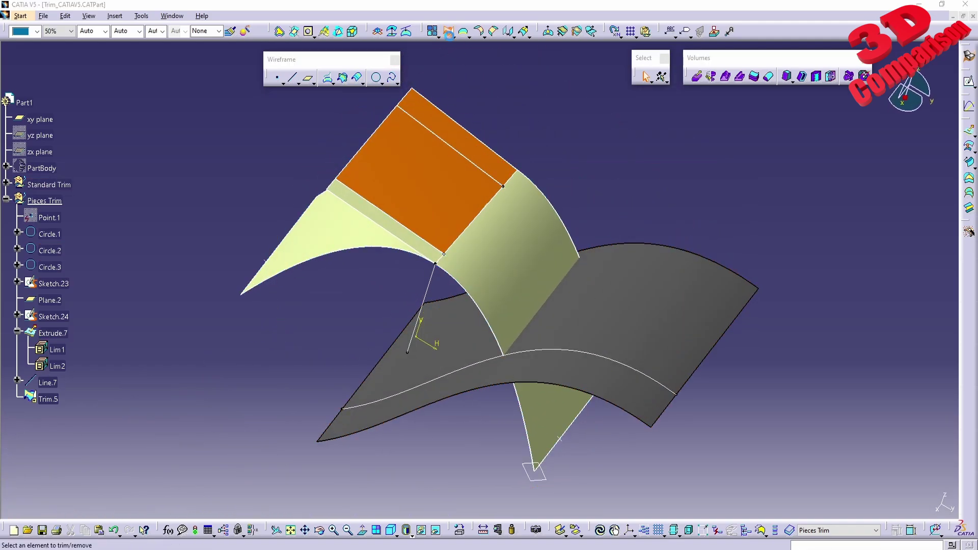
click(512, 247)
click(465, 199)
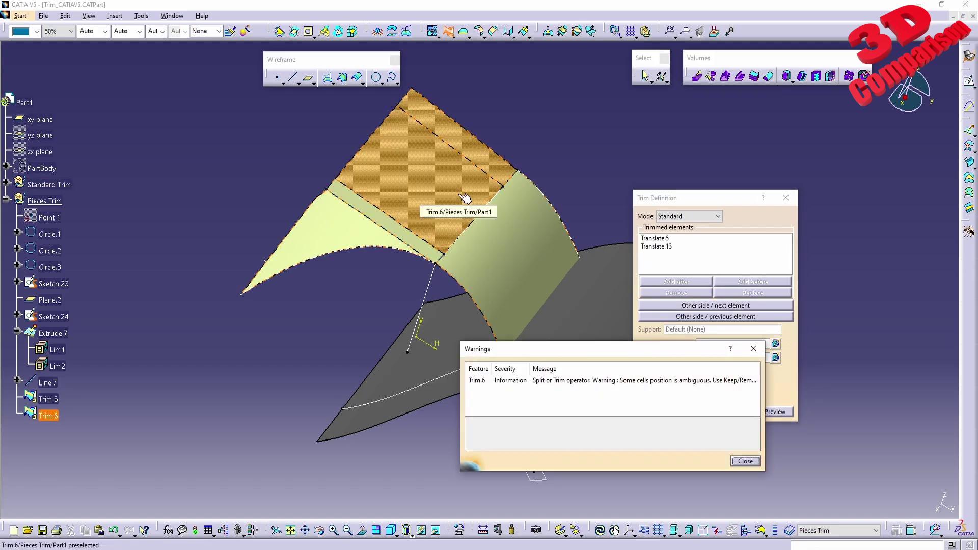
drag(331, 347, 202, 348)
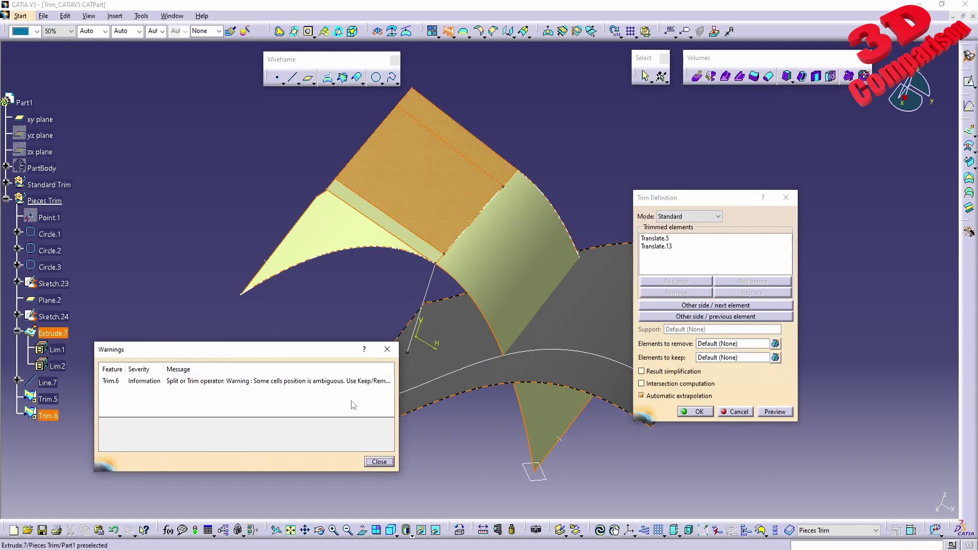
click(383, 462)
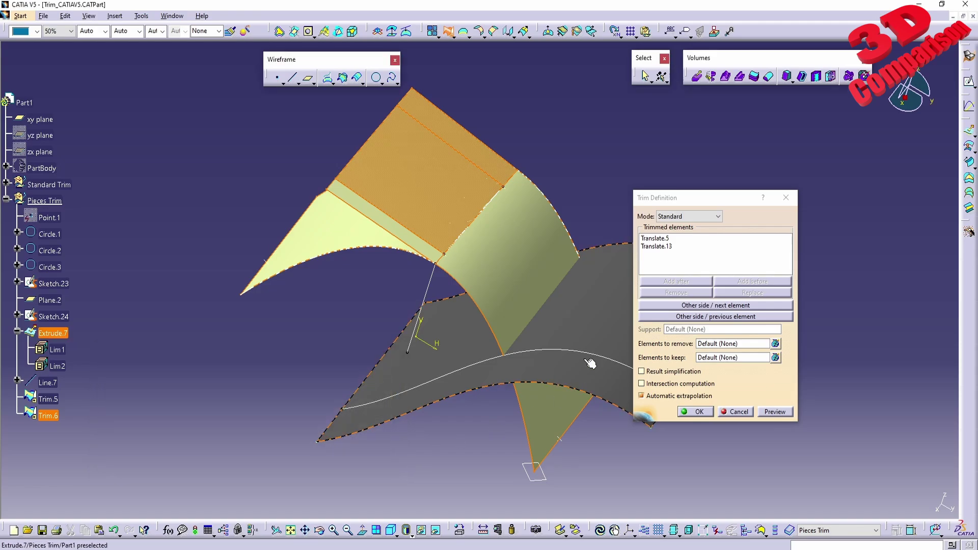
click(699, 412)
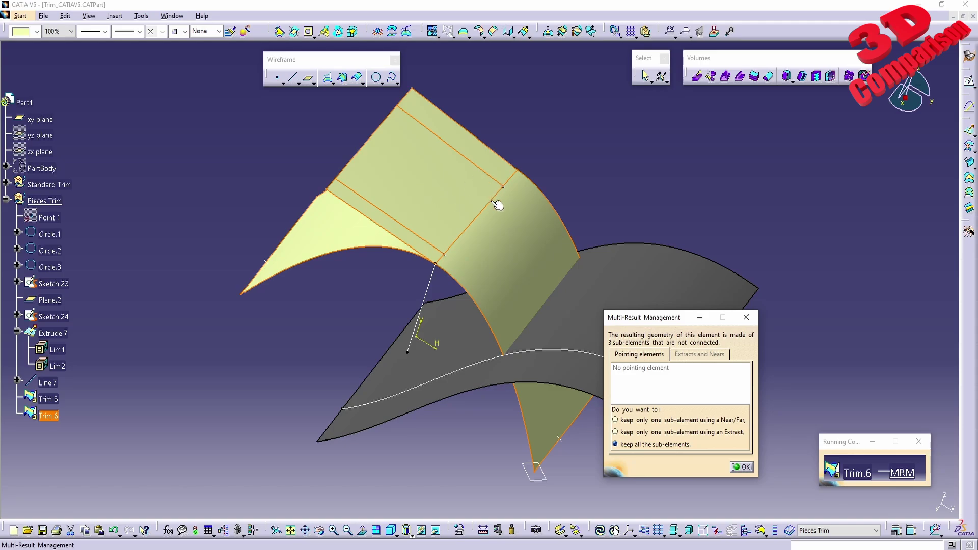
Keep only one sub-element of the trim using an Extract of the upper flat face with Point continuity.
mouse_move(400, 317)
middle_down()
mouse_move(554, 136)
mouse_move(526, 251)
middle_up()
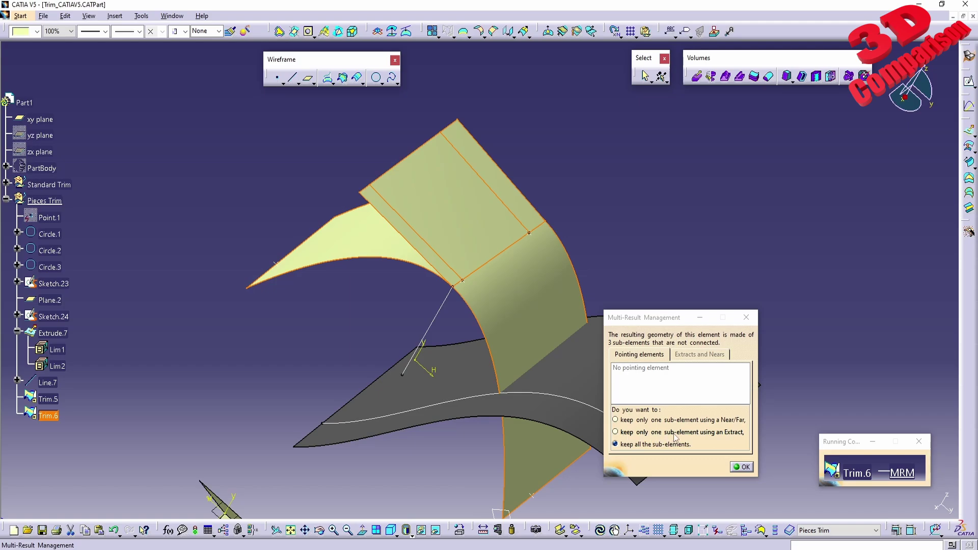
click(717, 433)
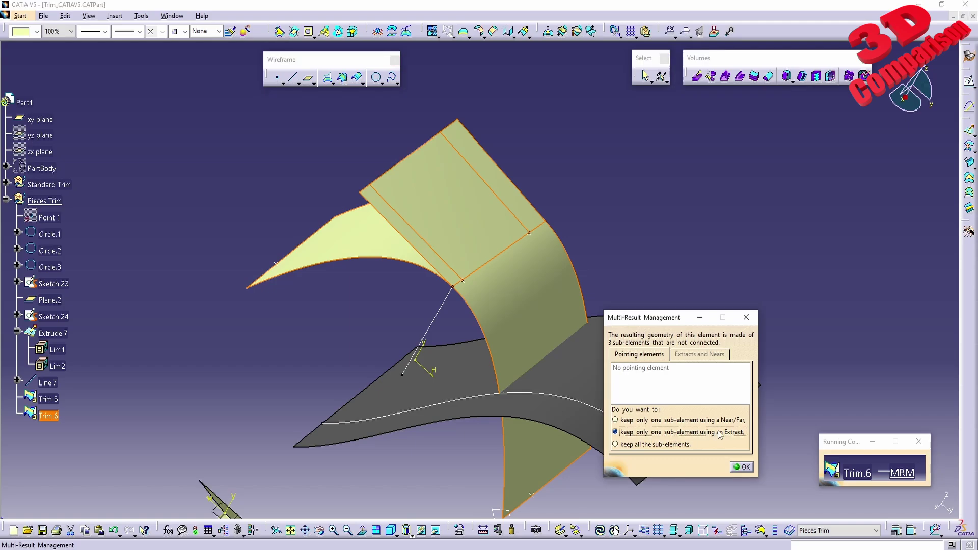
click(742, 467)
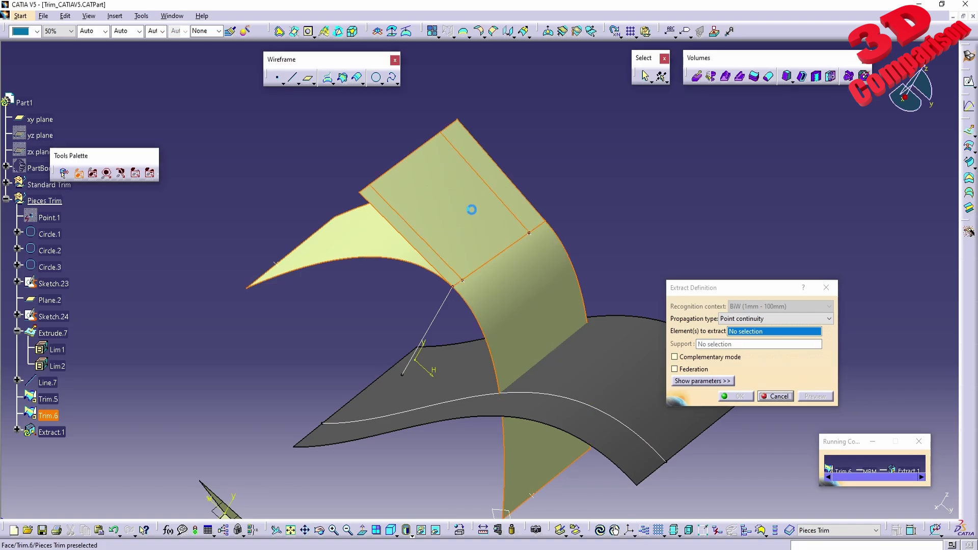
click(475, 210)
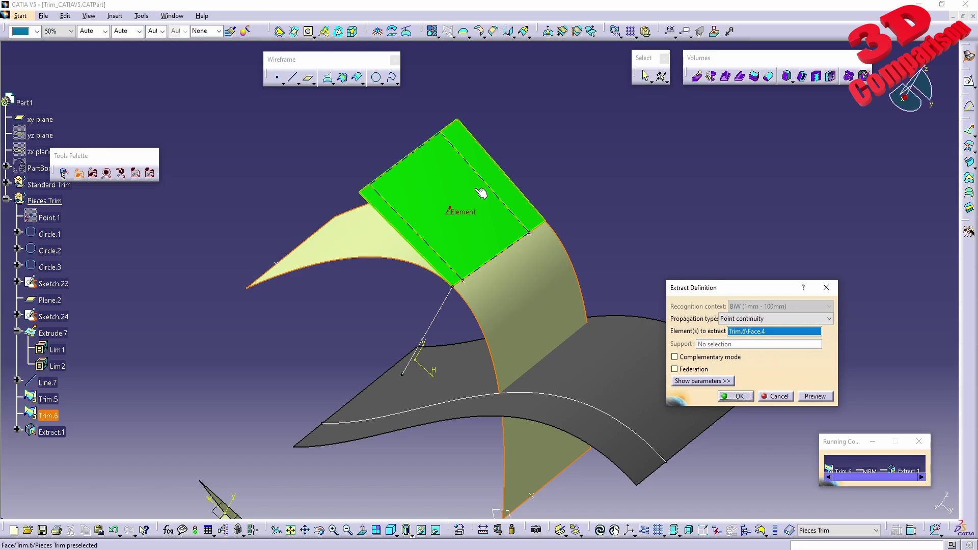
click(740, 397)
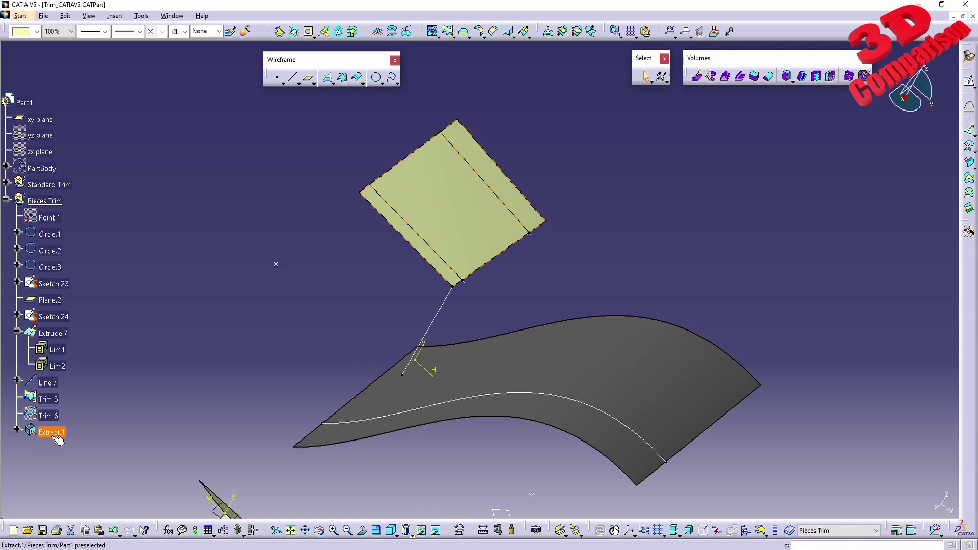
Hide Extract.1, show the complete Trim.6, and review its trim definition without changing it.
click(29, 433)
click(17, 430)
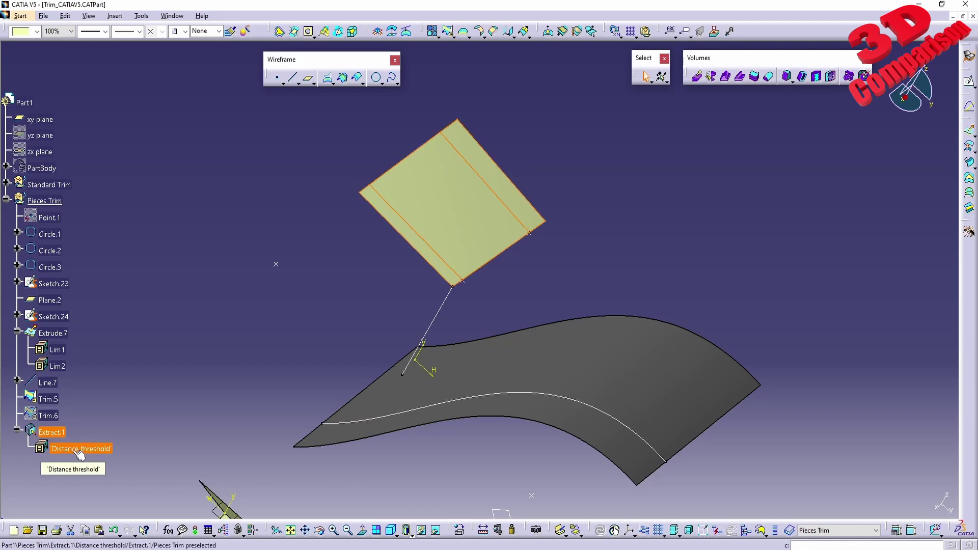
right_click(49, 432)
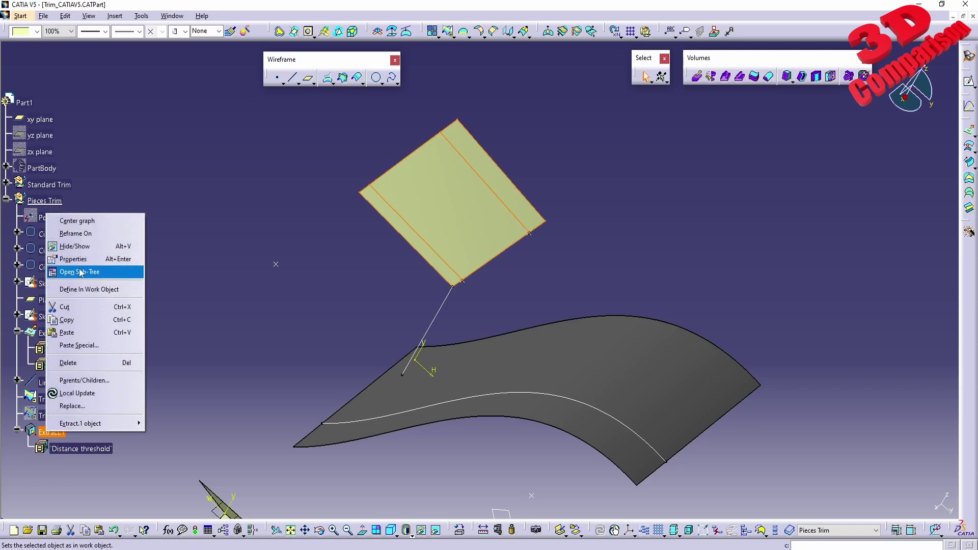
click(75, 246)
right_click(46, 415)
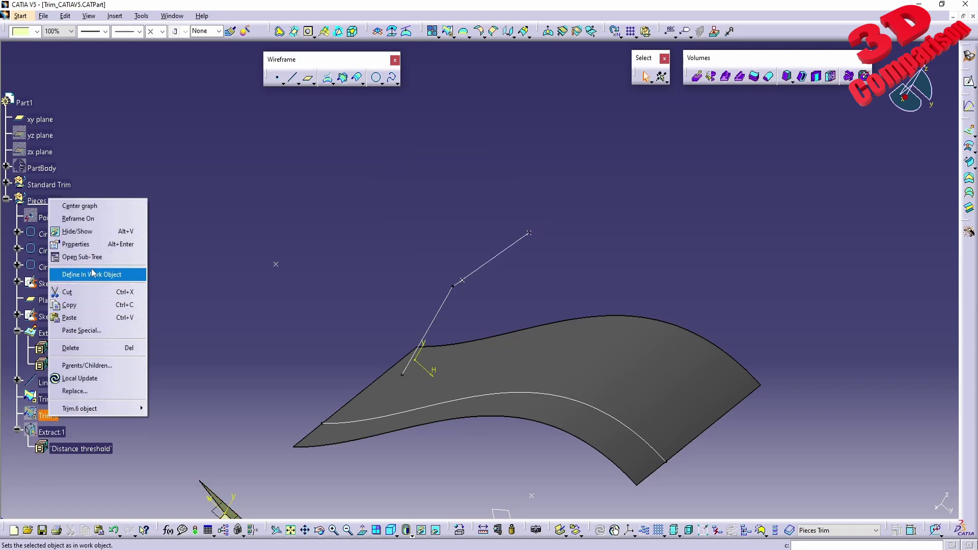
click(96, 233)
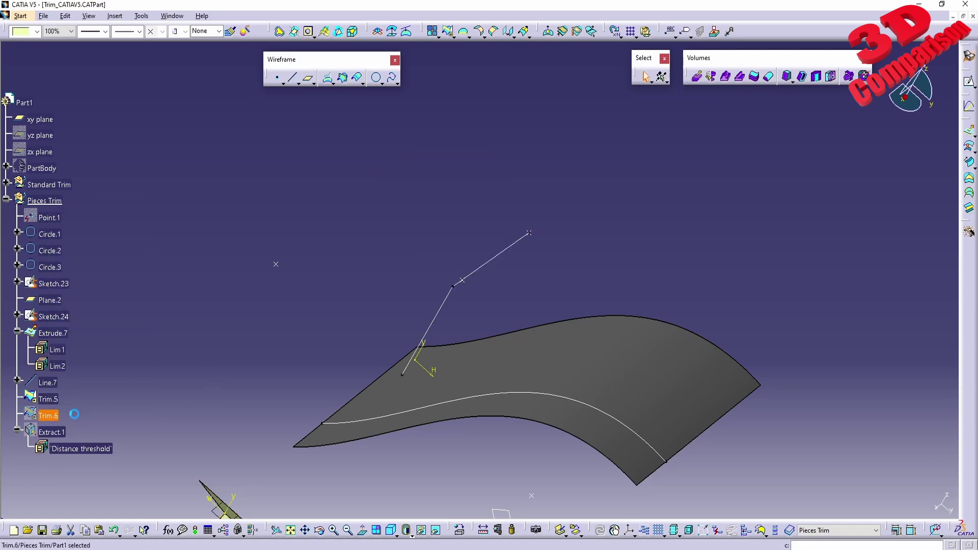
right_click(48, 421)
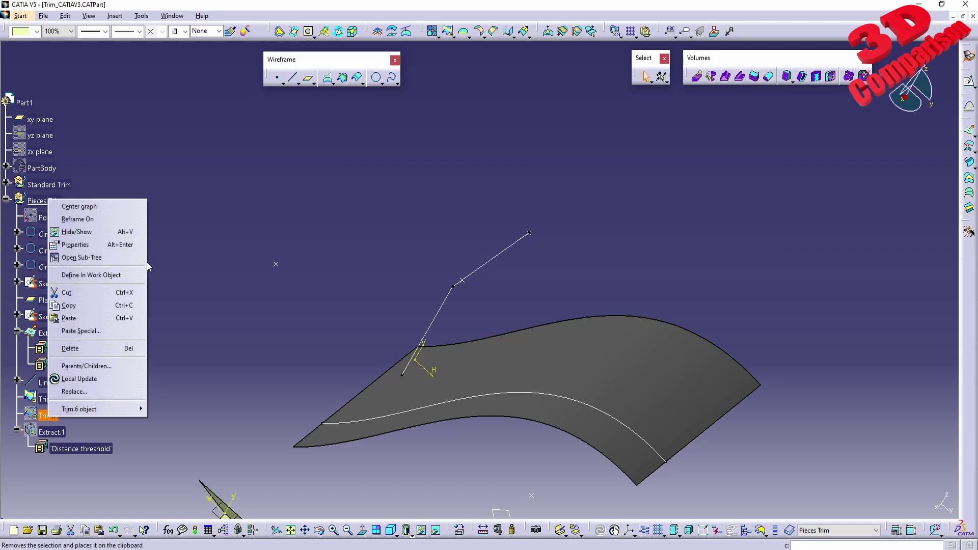
click(130, 233)
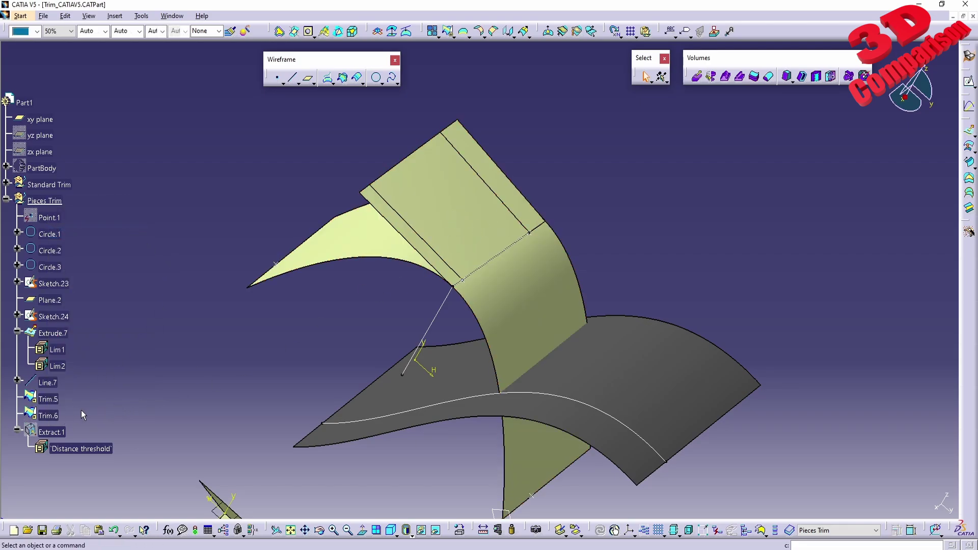
double_click(58, 416)
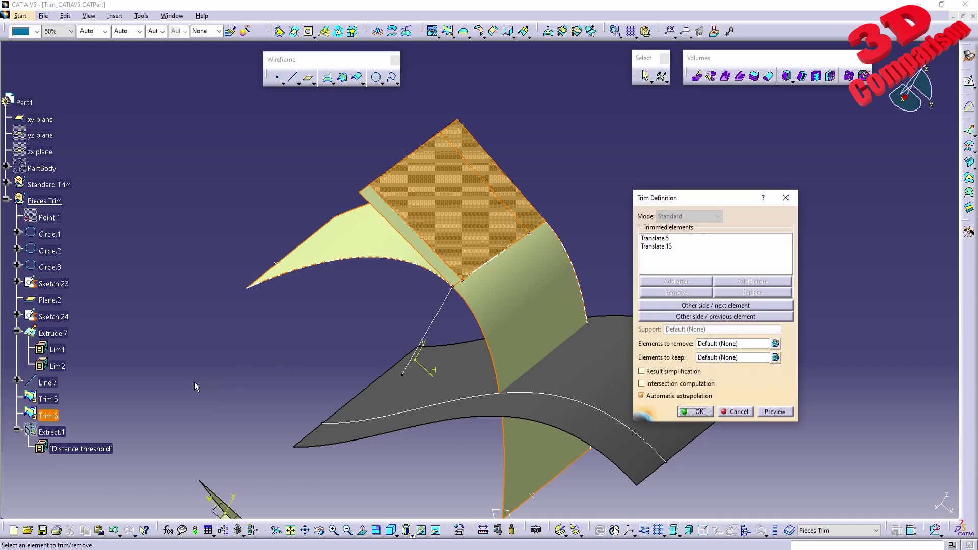
key(Escape)
Show Extract.1 again and hide Trim.6.
right_click(51, 432)
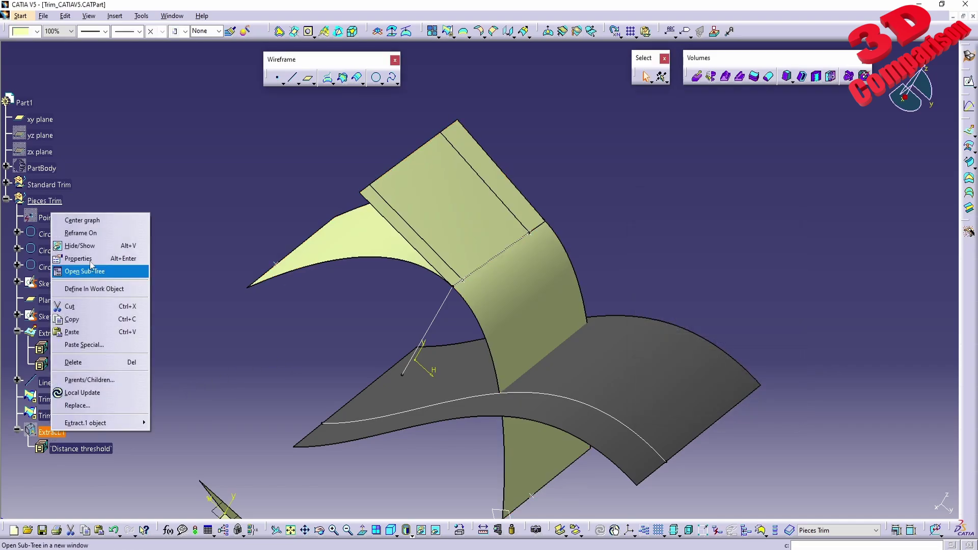
key(Escape)
right_click(48, 416)
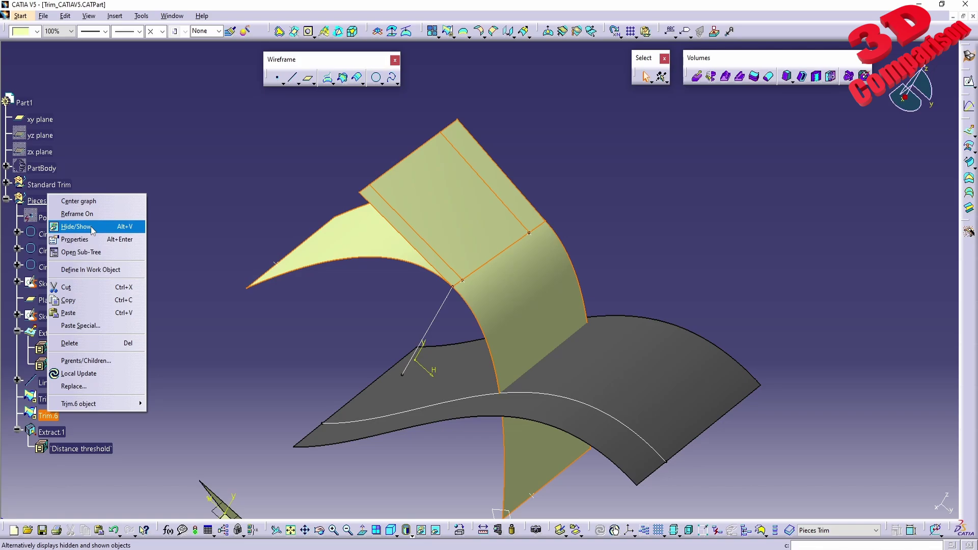
click(76, 226)
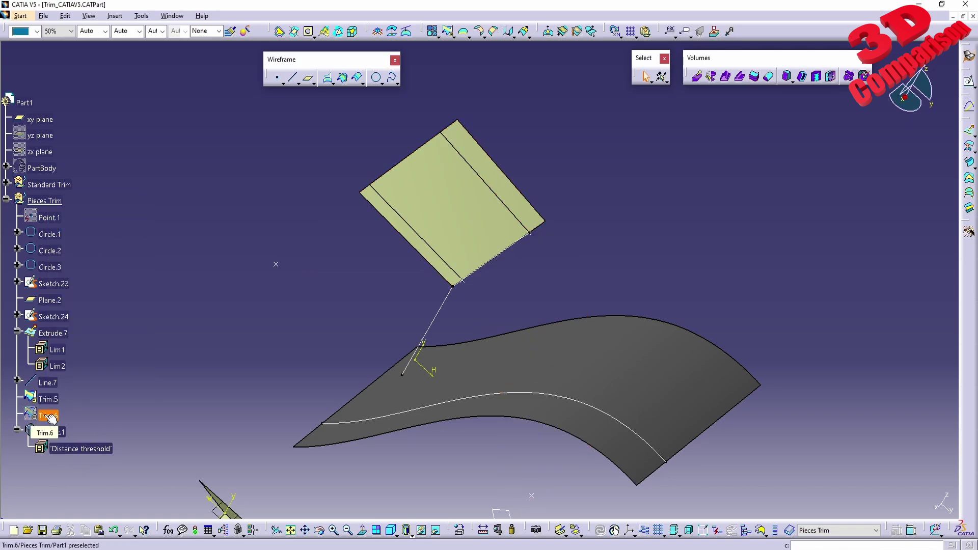